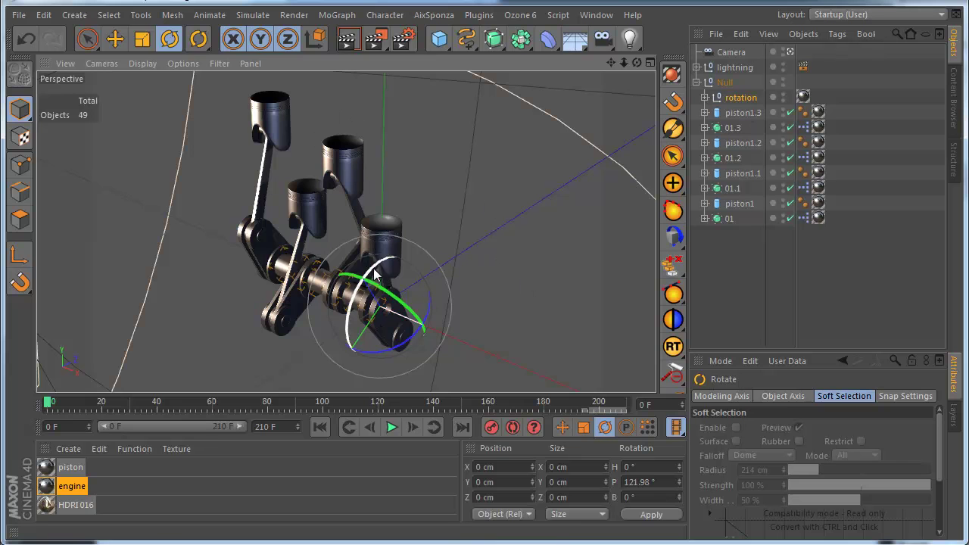
# Test-rotate the engine in pitch, undoing the rotation applied to the whole Null group
pyautogui.moveTo(374, 275); pyautogui.dragTo(370, 353)
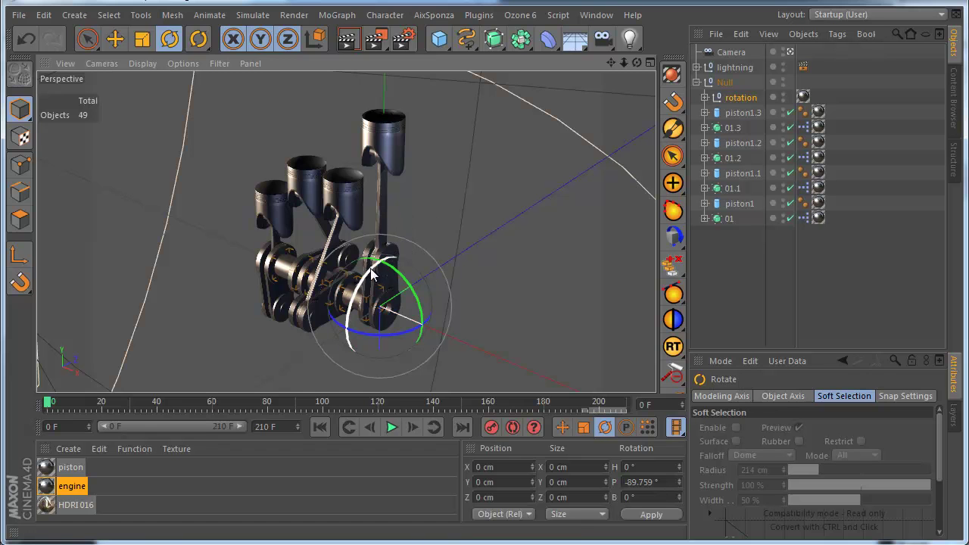
pyautogui.moveTo(370, 268); pyautogui.dragTo(394, 303)
pyautogui.click(725, 82)
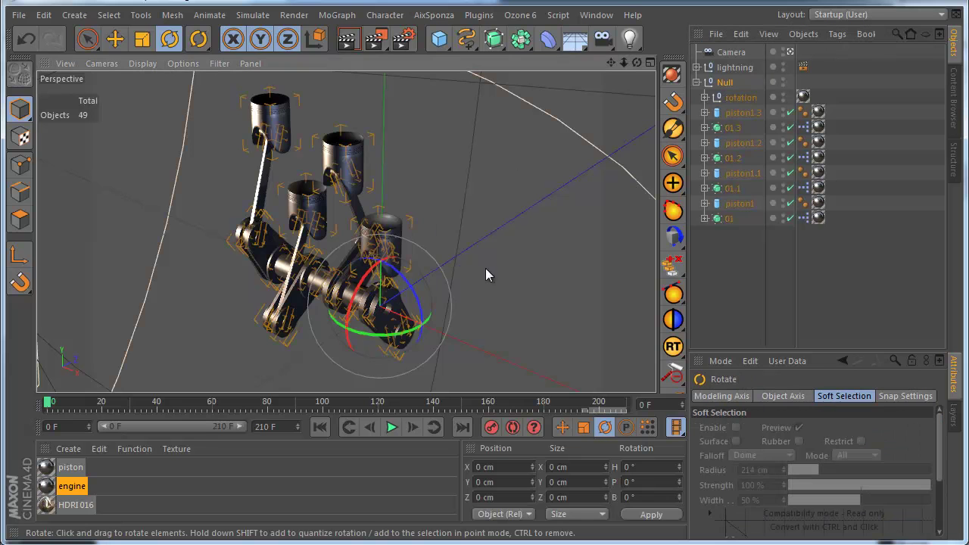
pyautogui.moveTo(486, 268); pyautogui.dragTo(443, 257)
pyautogui.click(27, 38)
# Orbit around the engine and pitch the rotation null, leaving it at -733.7°
pyautogui.keyDown('alt'); pyautogui.moveTo(327, 132); pyautogui.dragTo(425, 299); pyautogui.keyUp('alt')
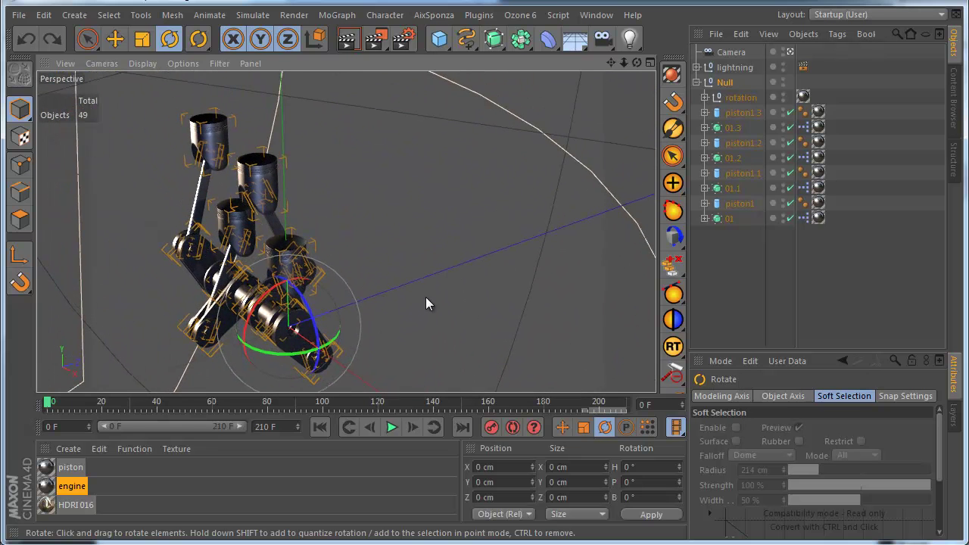
pyautogui.keyDown('alt'); pyautogui.moveTo(393, 326); pyautogui.dragTo(405, 326); pyautogui.keyUp('alt')
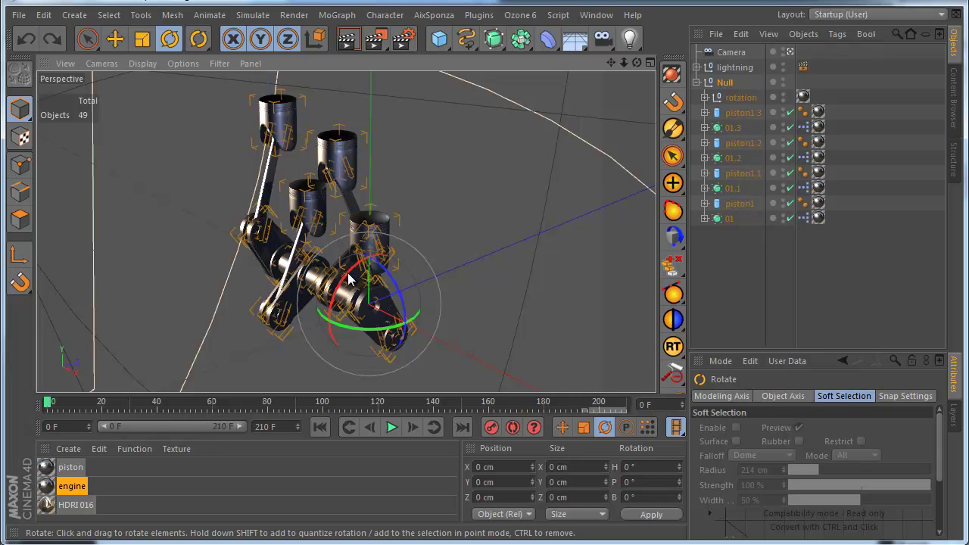
pyautogui.moveTo(349, 280); pyautogui.dragTo(349, 283)
pyautogui.click(26, 39)
pyautogui.moveTo(348, 274); pyautogui.dragTo(399, 336)
pyautogui.click(740, 97)
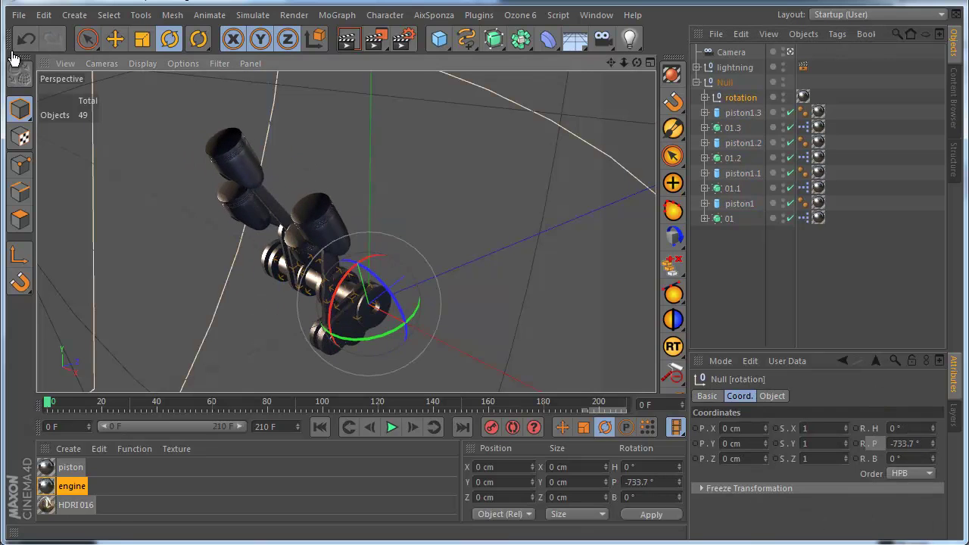
# Undo the four test rotations back to 0° pitch, then bring up piston1.3's context menu
pyautogui.click(28, 39)
pyautogui.click(29, 37)
pyautogui.click(29, 38)
pyautogui.click(30, 39)
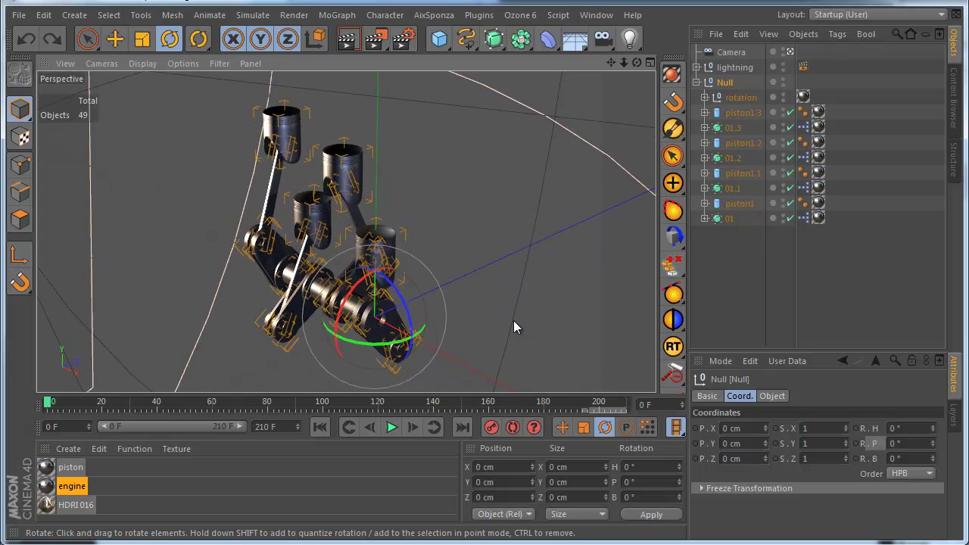
pyautogui.rightClick(733, 113)
pyautogui.moveTo(801, 136)
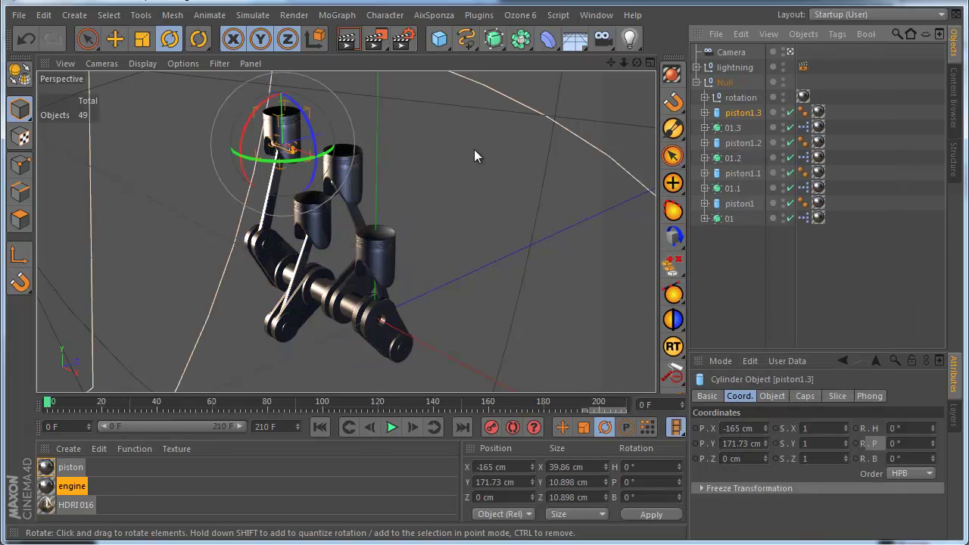
pyautogui.click(254, 16)
pyautogui.moveTo(264, 53)
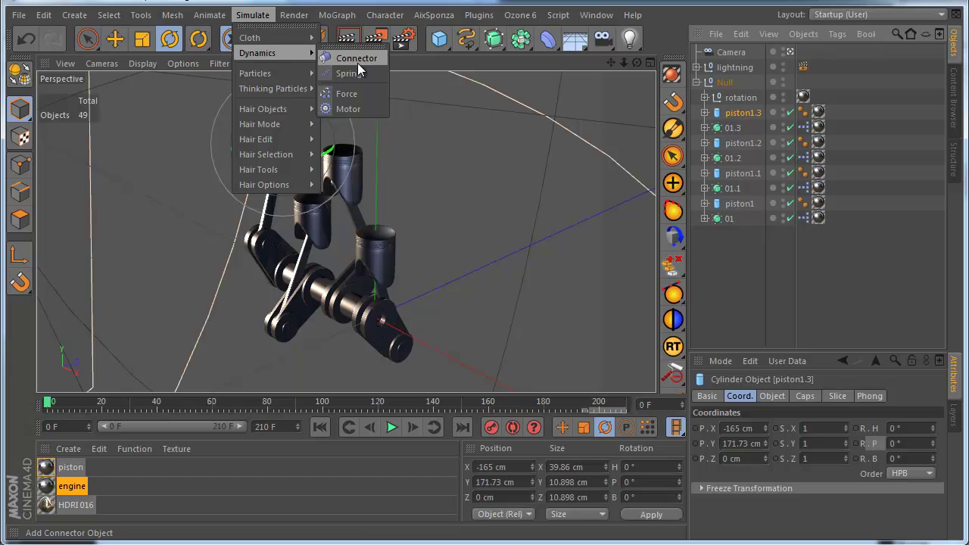
pyautogui.press('Escape')
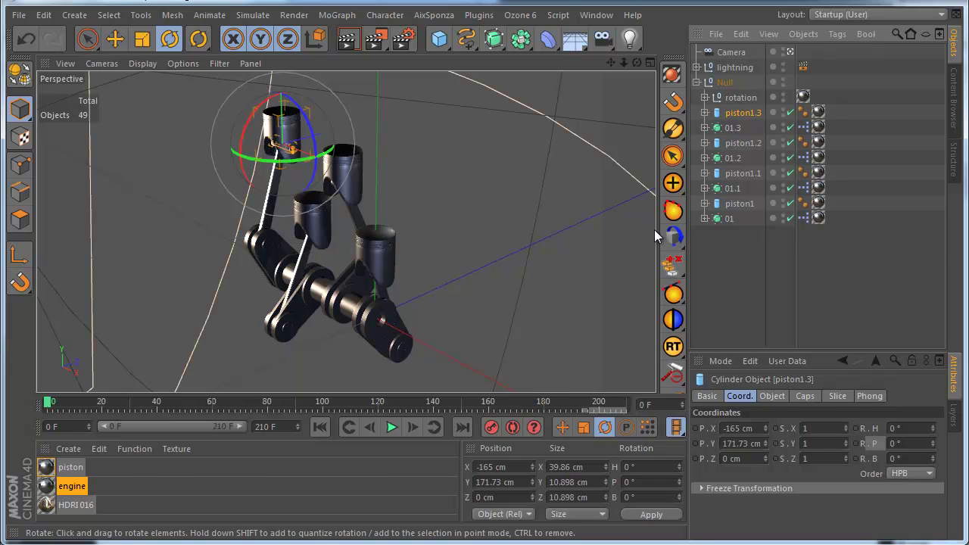
# Keyframe the rotation null's pitch at frame 0 and again at frame 210 after several turns
pyautogui.click(742, 97)
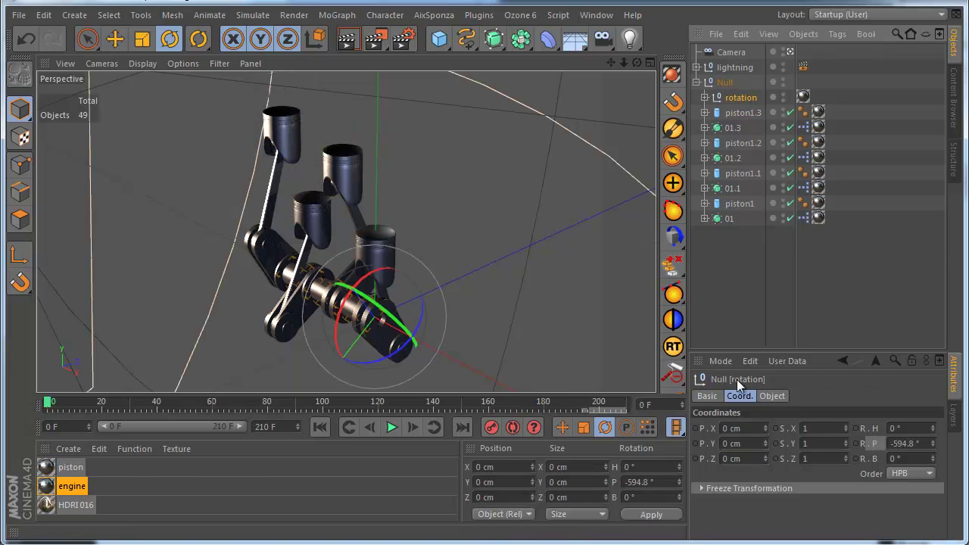
pyautogui.keyDown('ctrl'); pyautogui.click(856, 444); pyautogui.keyUp('ctrl')
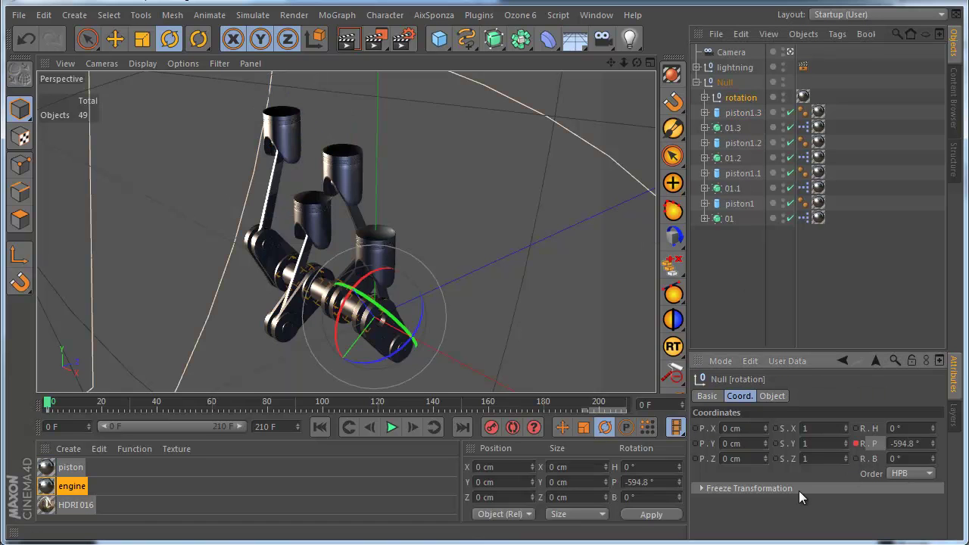
pyautogui.moveTo(50, 402); pyautogui.dragTo(627, 383)
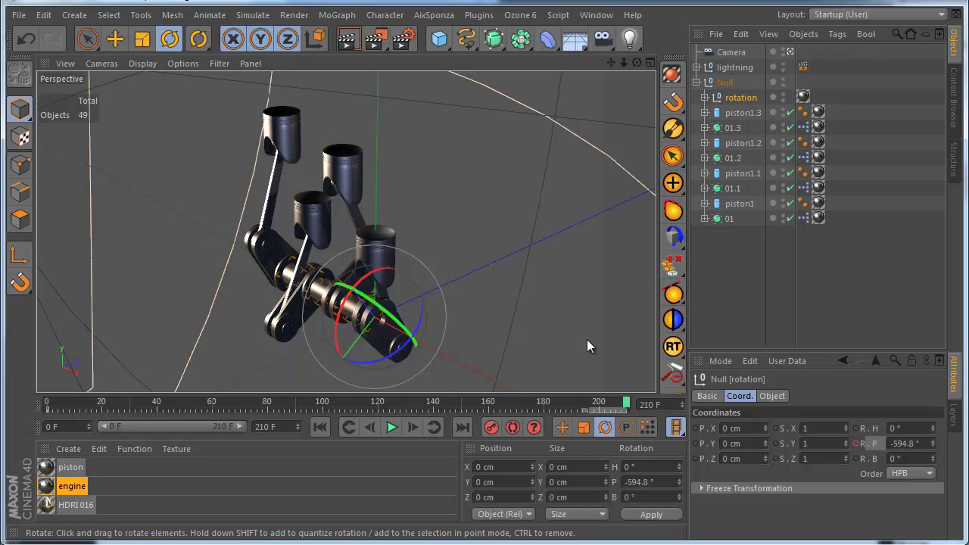
pyautogui.moveTo(361, 289); pyautogui.dragTo(371, 326)
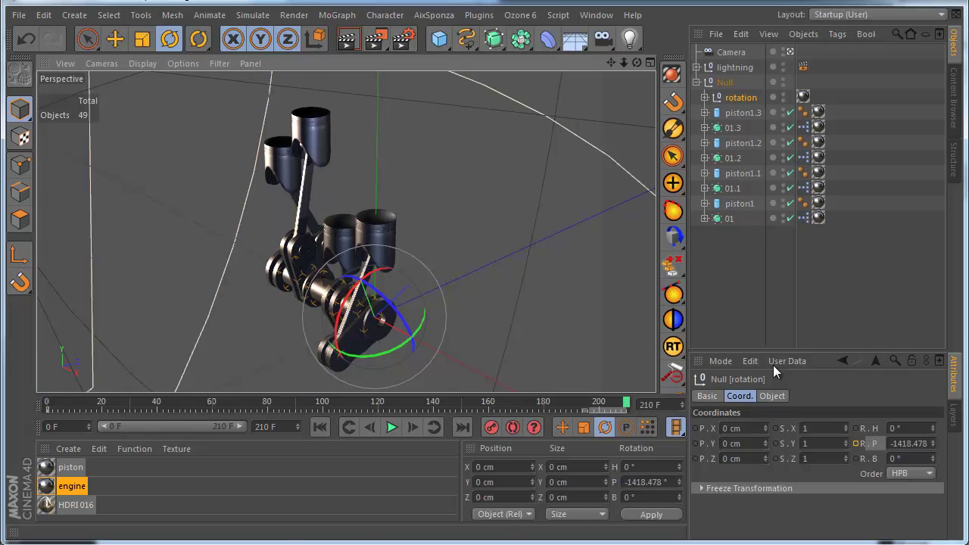
pyautogui.click(856, 444)
# Play the crankshaft animation from frame 0, stop it and rewind to the start
pyautogui.moveTo(530, 401); pyautogui.dragTo(13, 436)
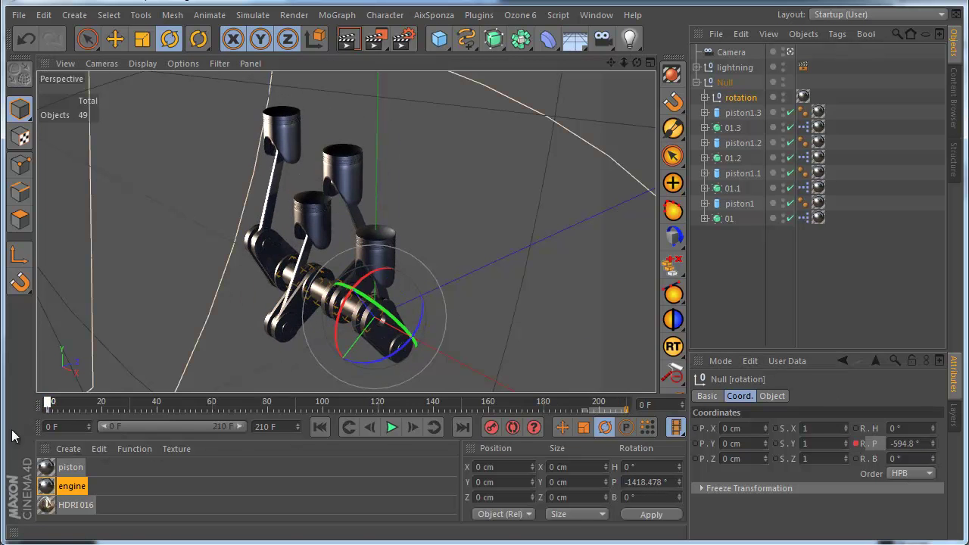
pyautogui.click(391, 427)
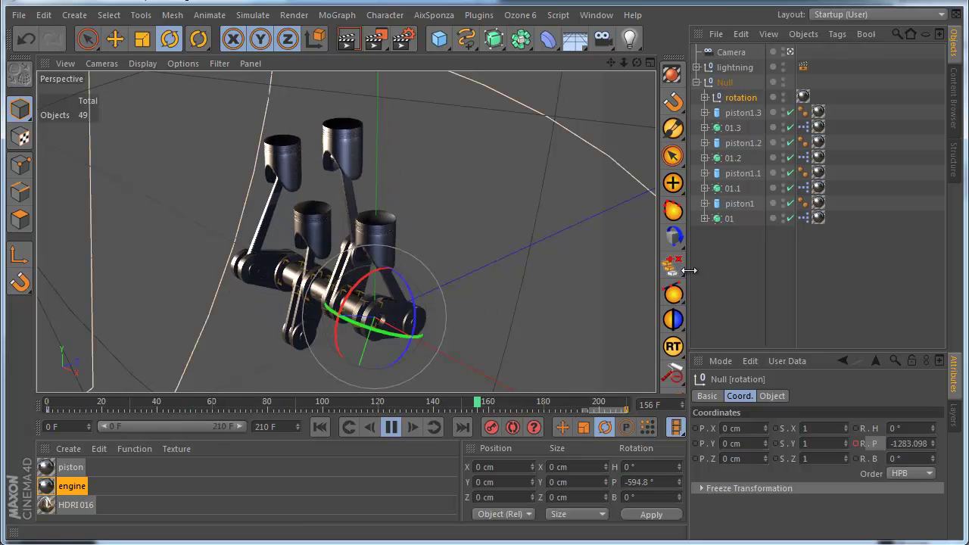
pyautogui.click(392, 427)
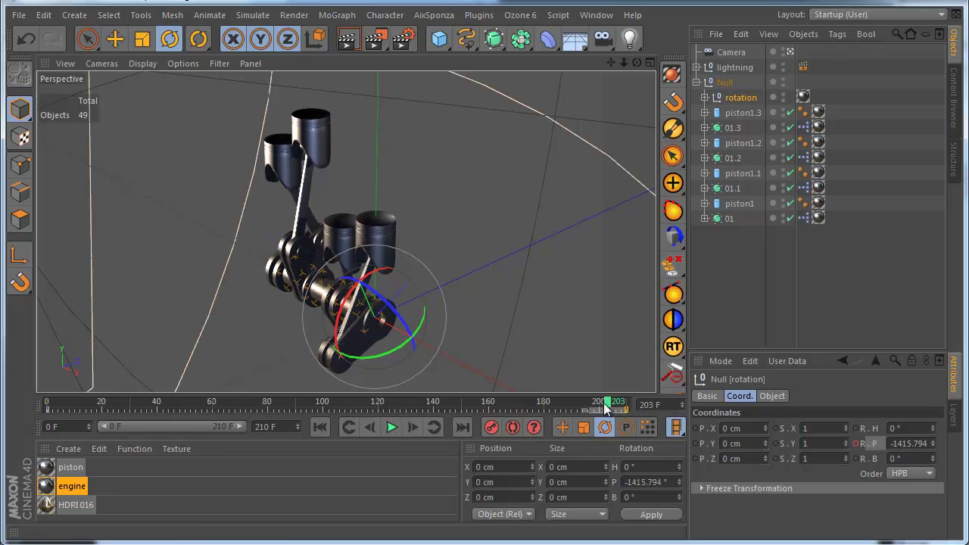
pyautogui.moveTo(606, 409); pyautogui.dragTo(49, 390)
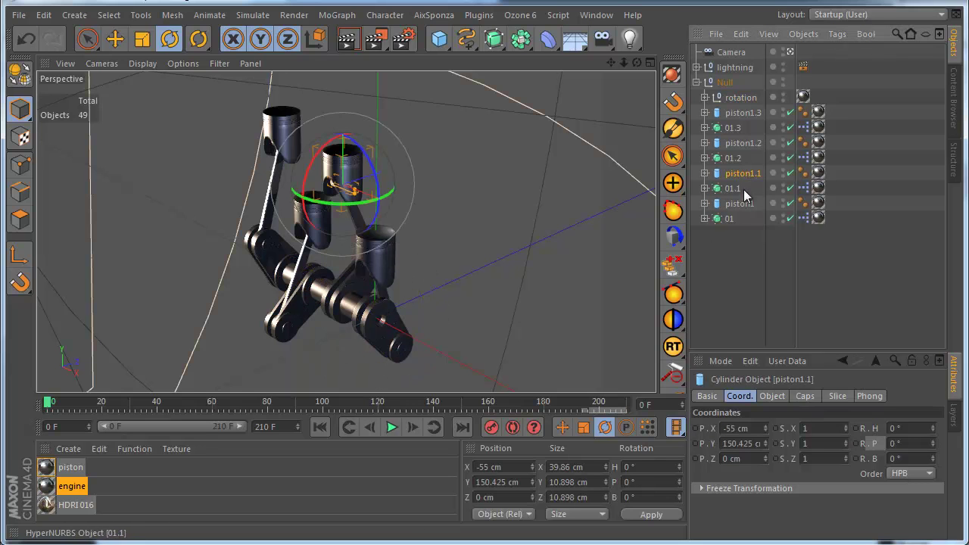
# Select piston1, the 01 XPresso tag and 01 in the Object Manager, ending on piston1
pyautogui.click(729, 206)
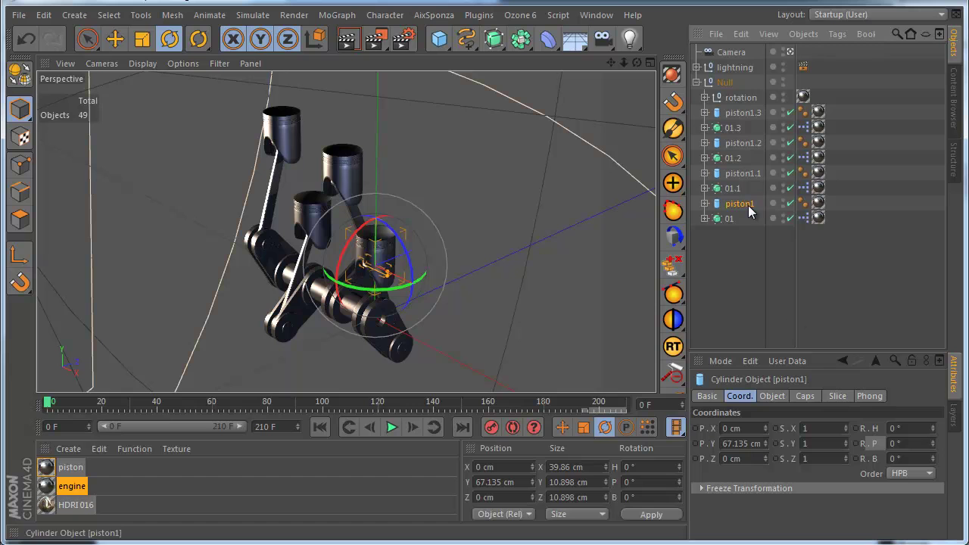
pyautogui.click(803, 218)
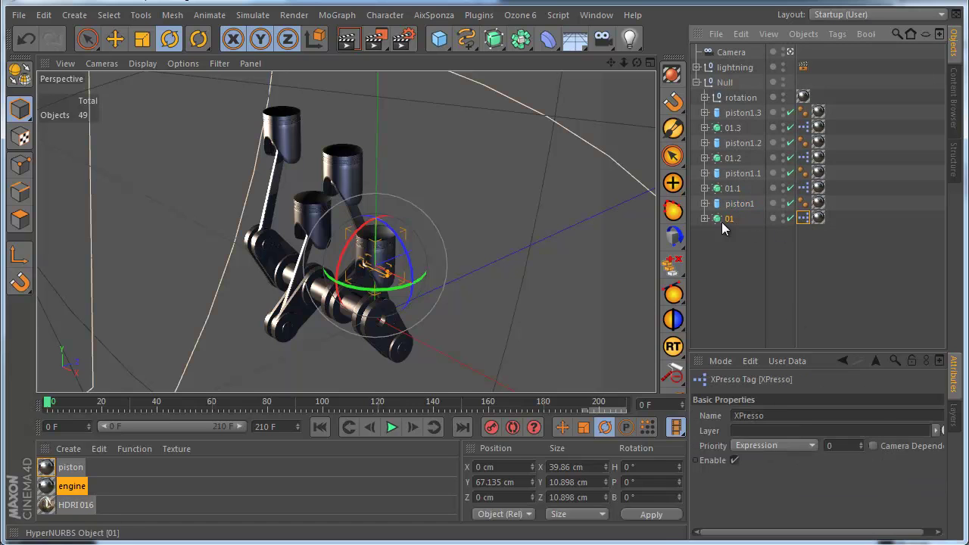
pyautogui.click(729, 218)
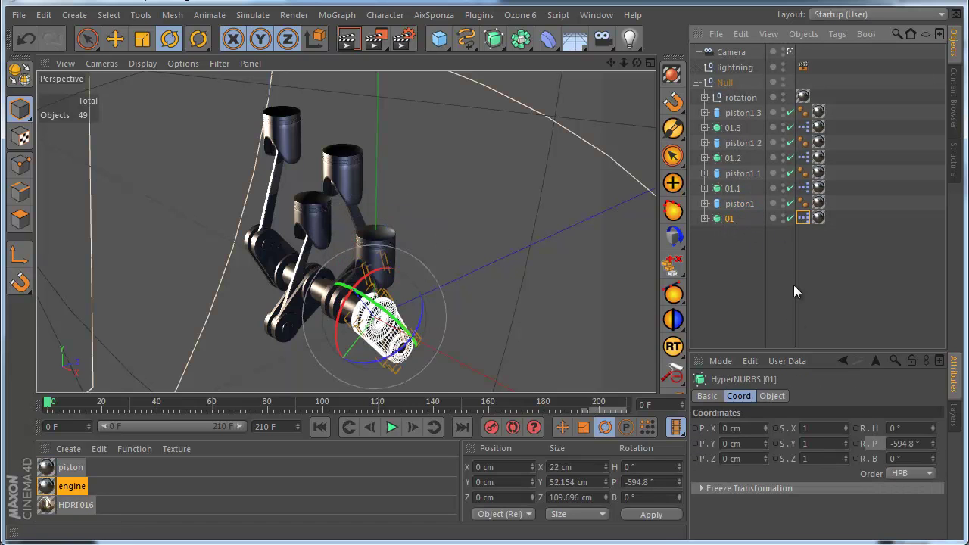
pyautogui.click(740, 203)
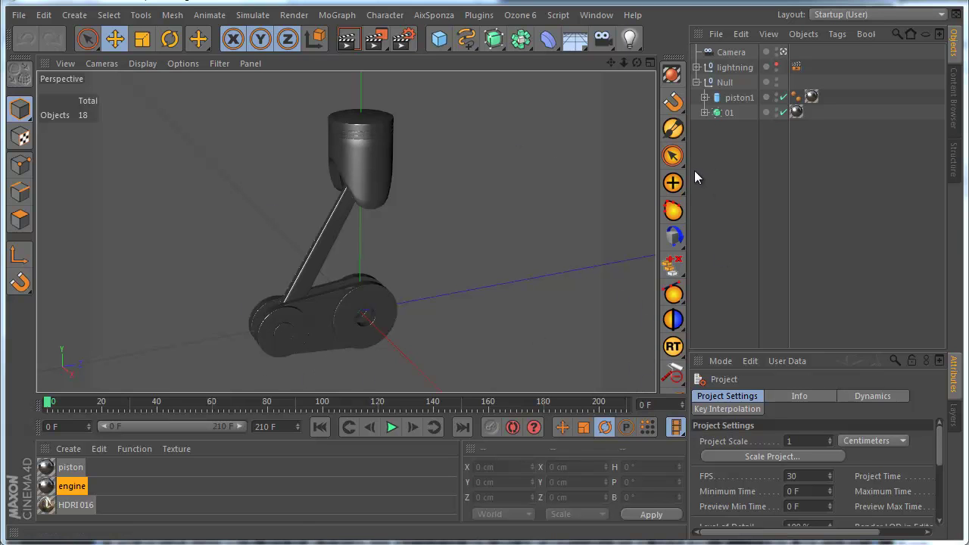
# Toggle the lightning group, then select 01 and reveal its children
pyautogui.click(696, 68)
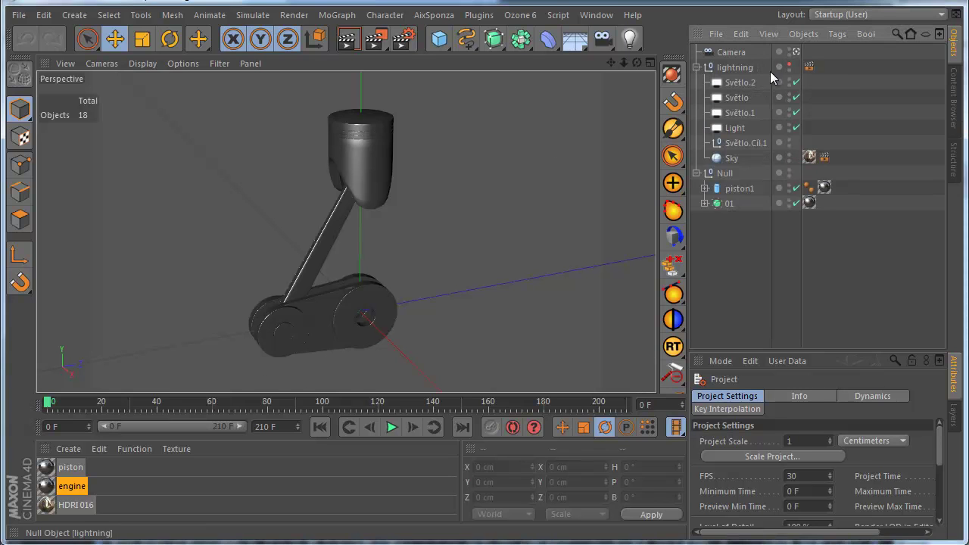
pyautogui.click(696, 68)
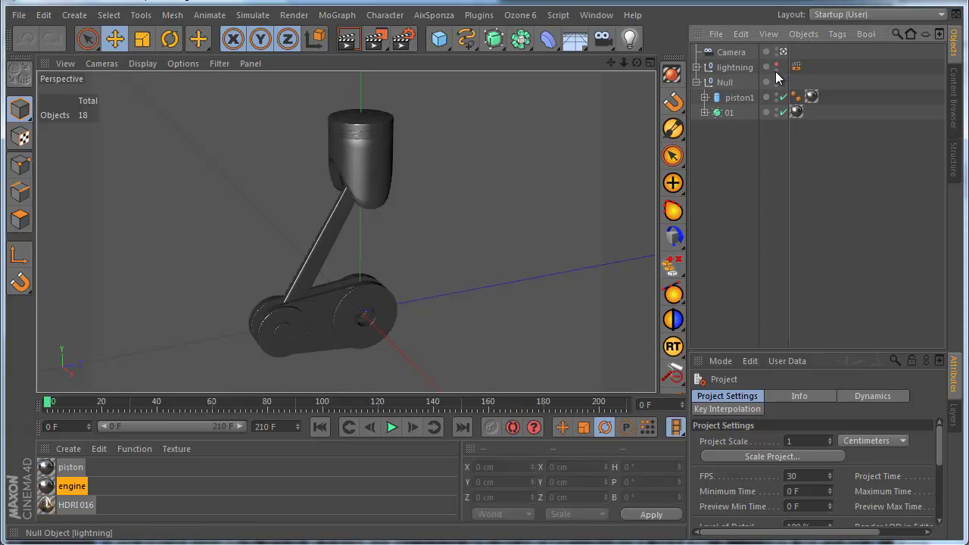
pyautogui.click(736, 98)
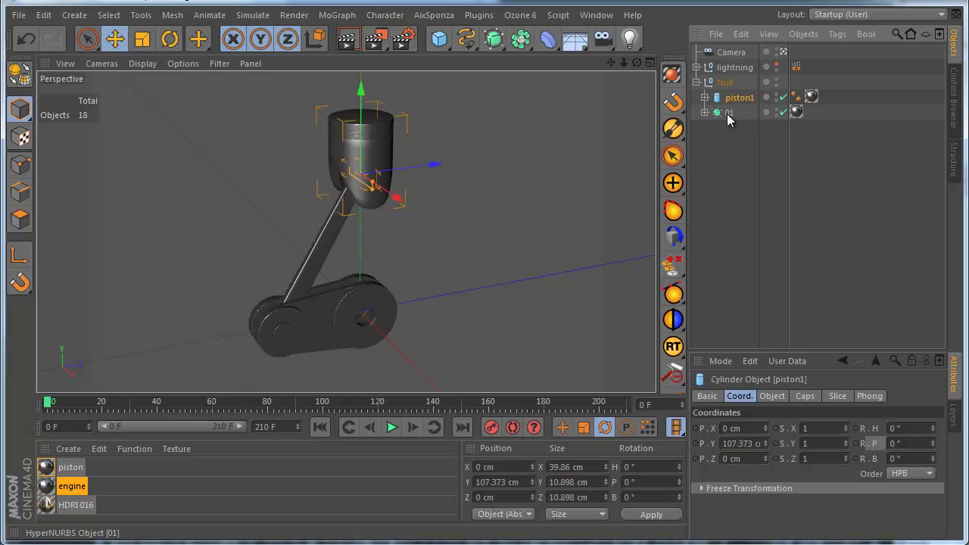
pyautogui.click(729, 114)
pyautogui.click(705, 112)
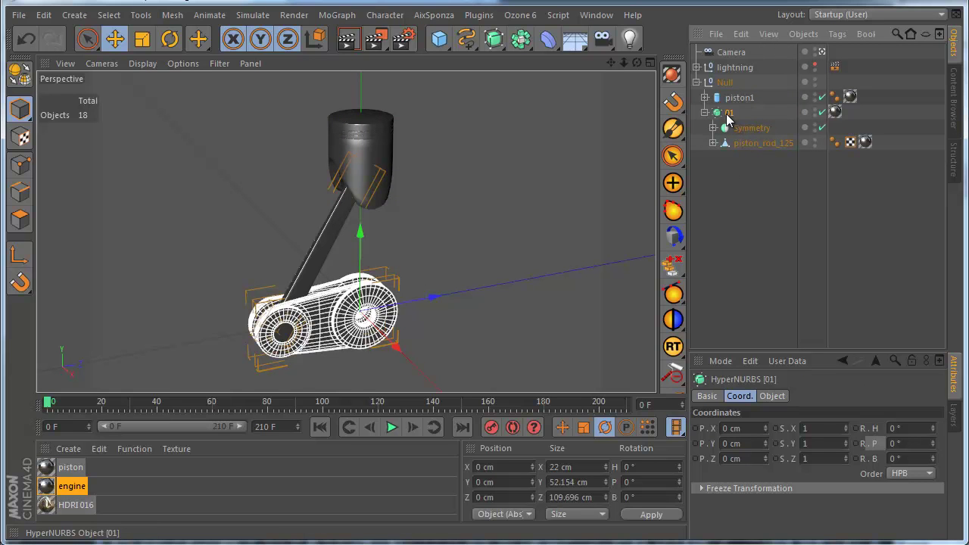
# Expand piston_rod_125 to list 02 and Kruh.2, switch to Live Selection, and reselect it
pyautogui.click(748, 194)
pyautogui.click(760, 143)
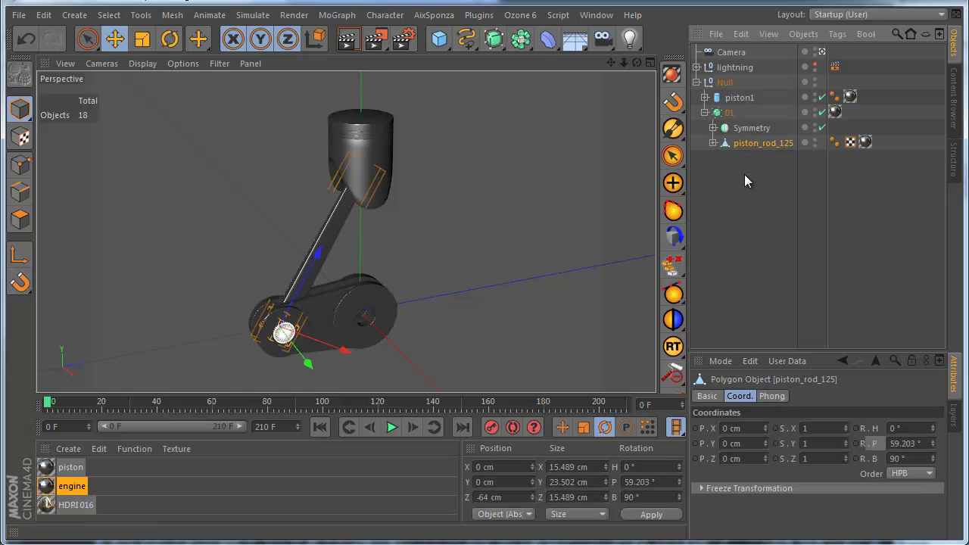
pyautogui.click(713, 142)
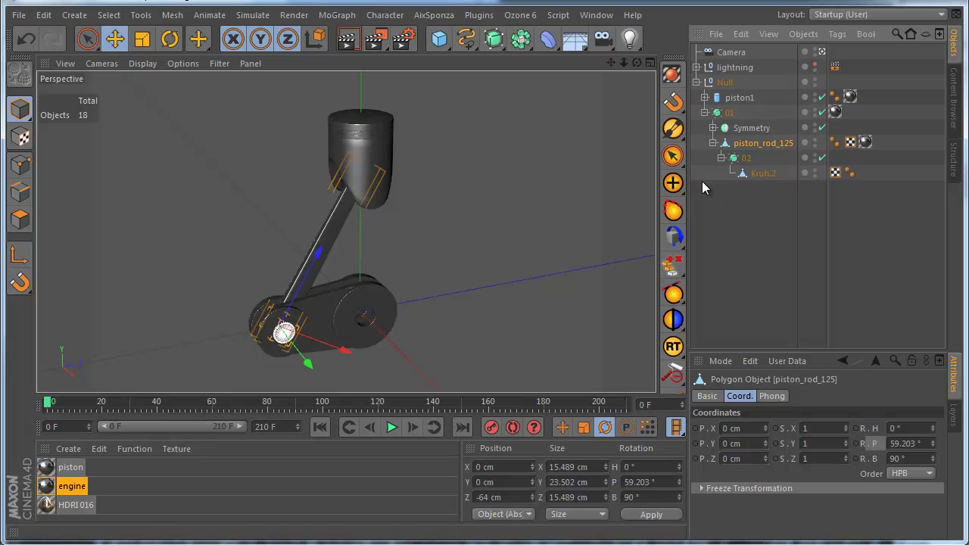
pyautogui.moveTo(88, 39); pyautogui.dragTo(152, 62)
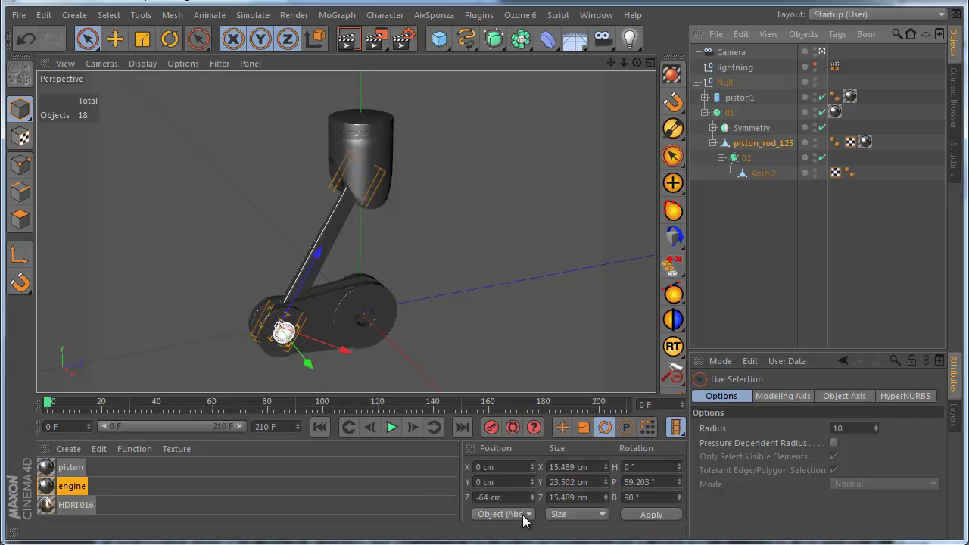
pyautogui.click(729, 112)
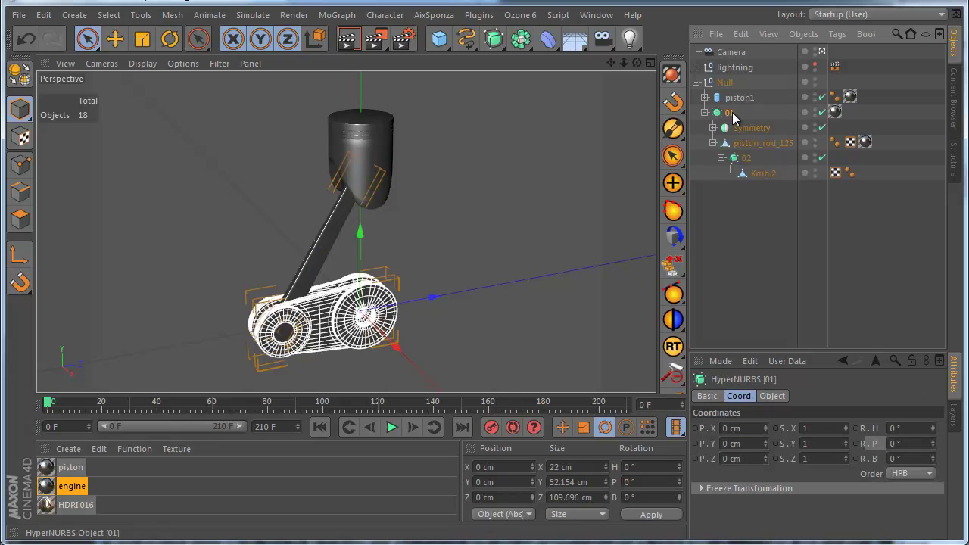
pyautogui.click(761, 143)
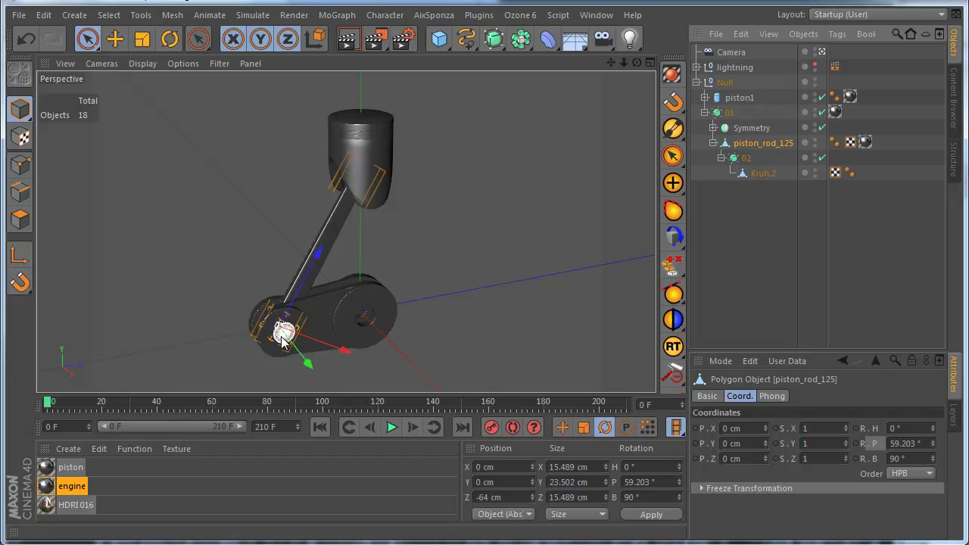
# Check the rod's Position Z of -64 cm, then orbit the Perspective view around the piston
pyautogui.click(511, 497)
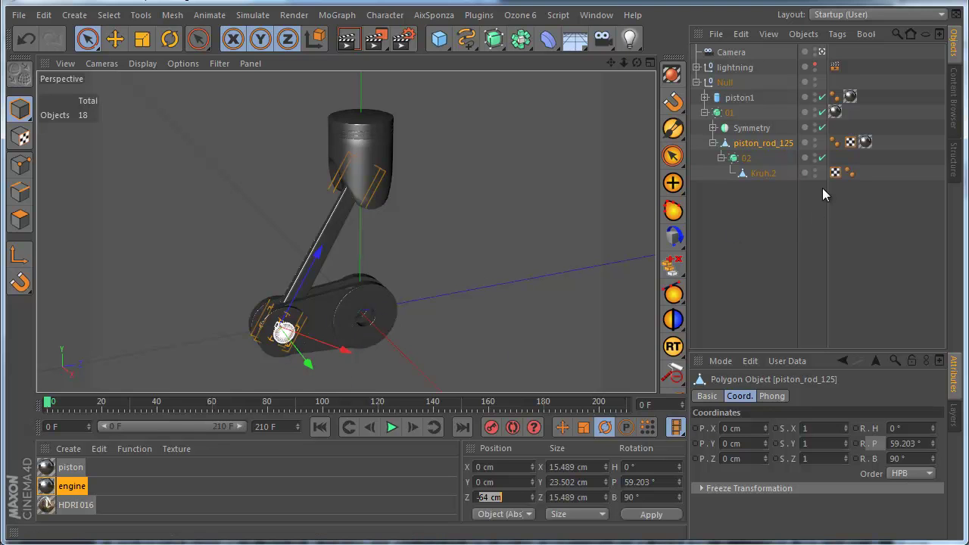
pyautogui.moveTo(637, 62); pyautogui.dragTo(594, 59)
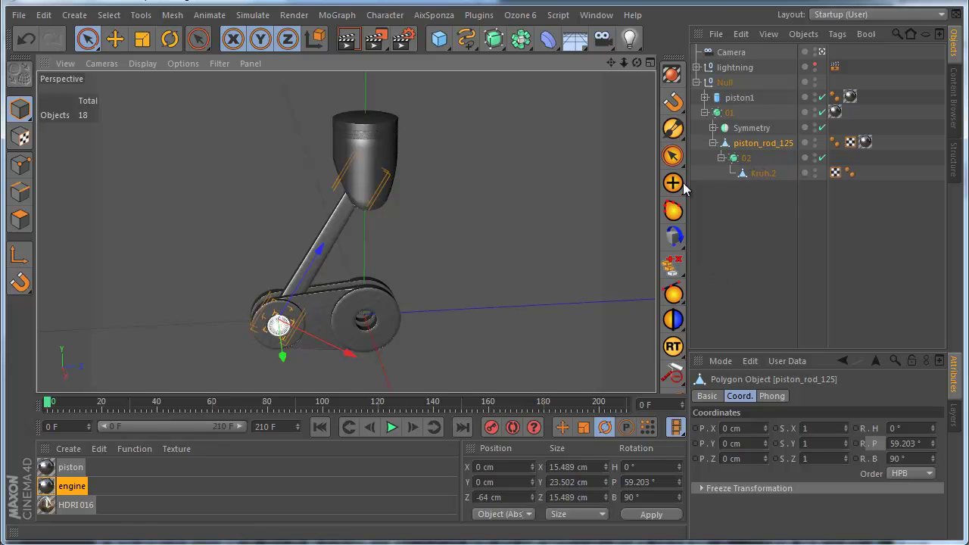
# Add a Target tag to piston_rod_125 with piston1 as its target object
pyautogui.rightClick(749, 144)
pyautogui.moveTo(811, 103)
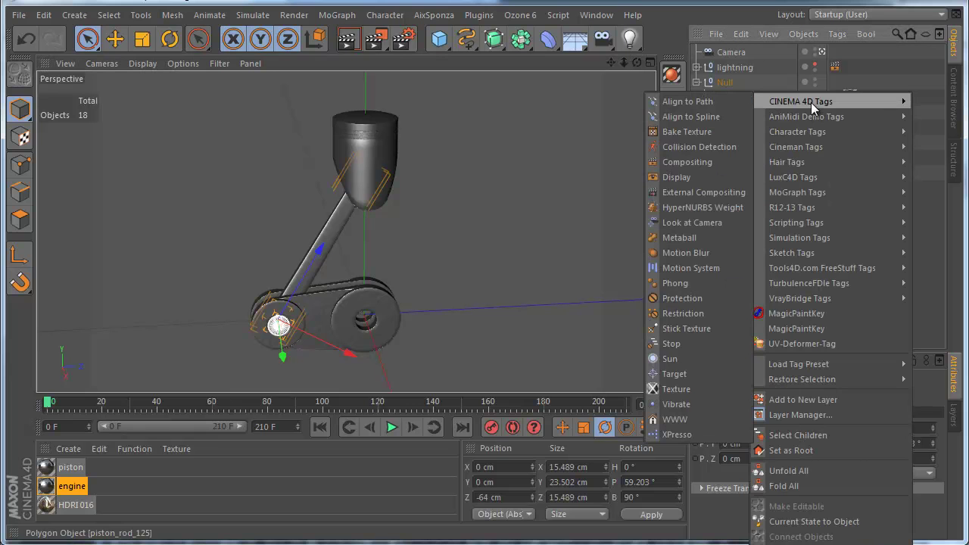
pyautogui.click(691, 373)
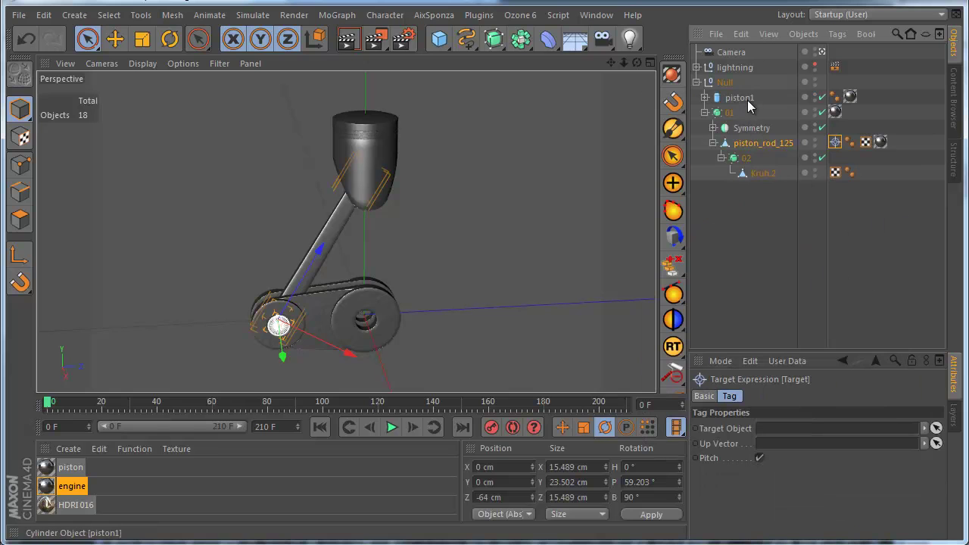
pyautogui.moveTo(748, 101); pyautogui.dragTo(783, 434)
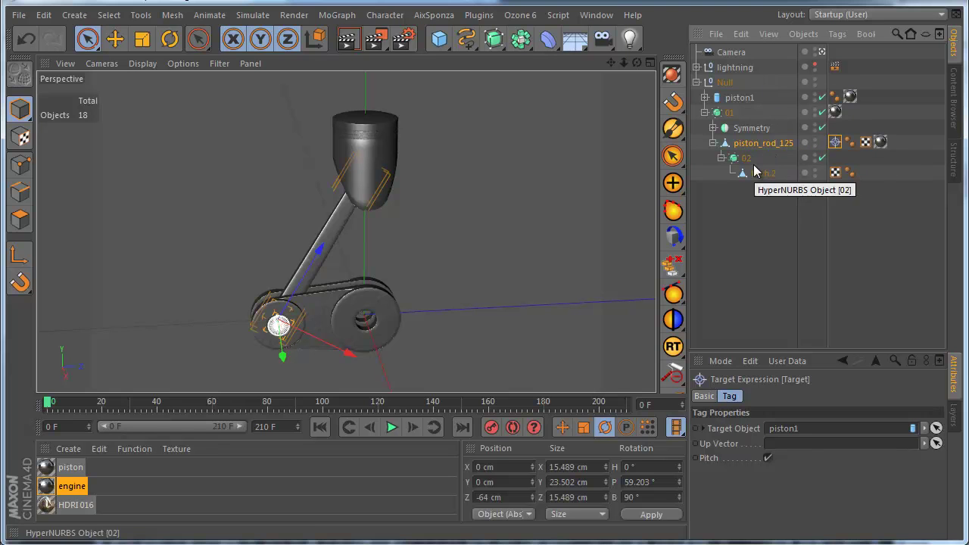
# Switch to the Right view with F3 and zoom to frame the piston engine
pyautogui.press('F3')
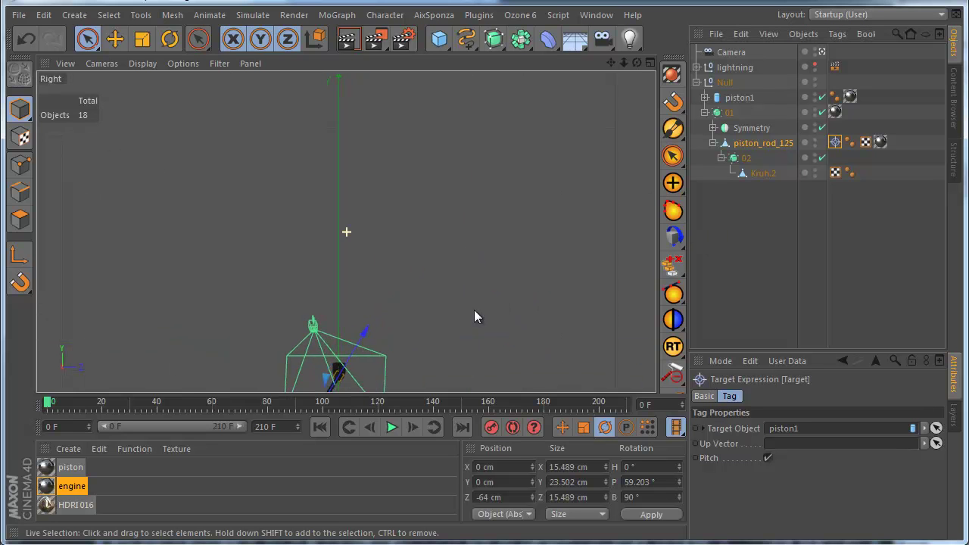
pyautogui.scroll(5, 386, 255)
pyautogui.scroll(4, 462, 234)
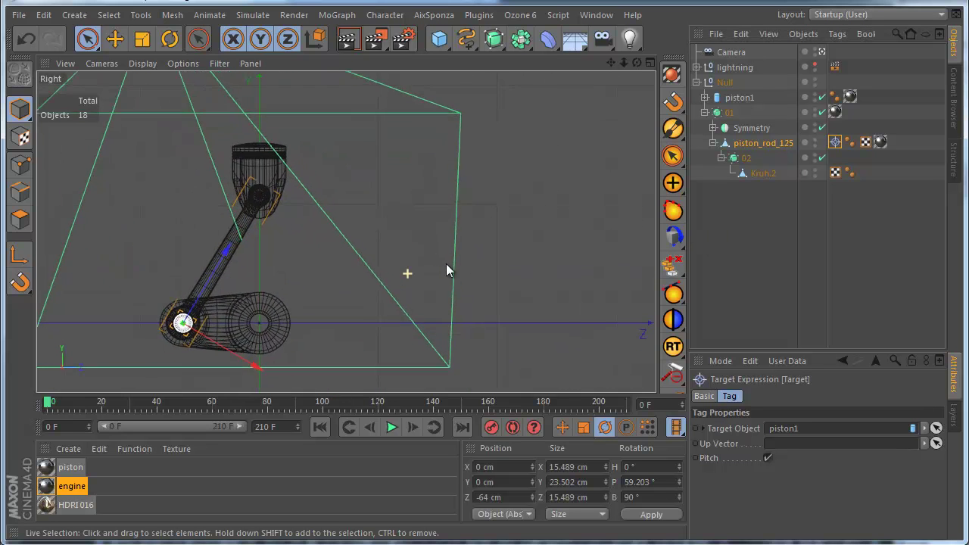
pyautogui.scroll(-4, 462, 254)
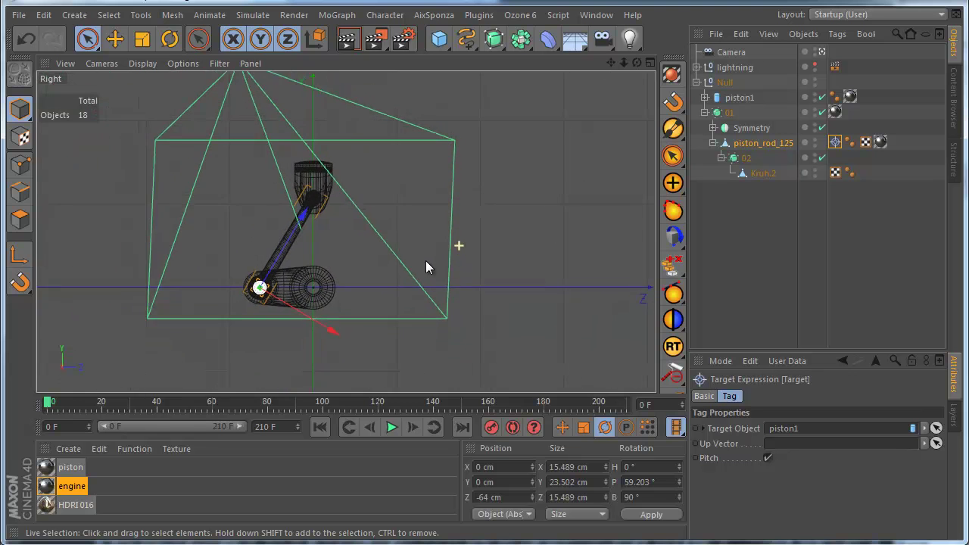
pyautogui.scroll(2, 467, 254)
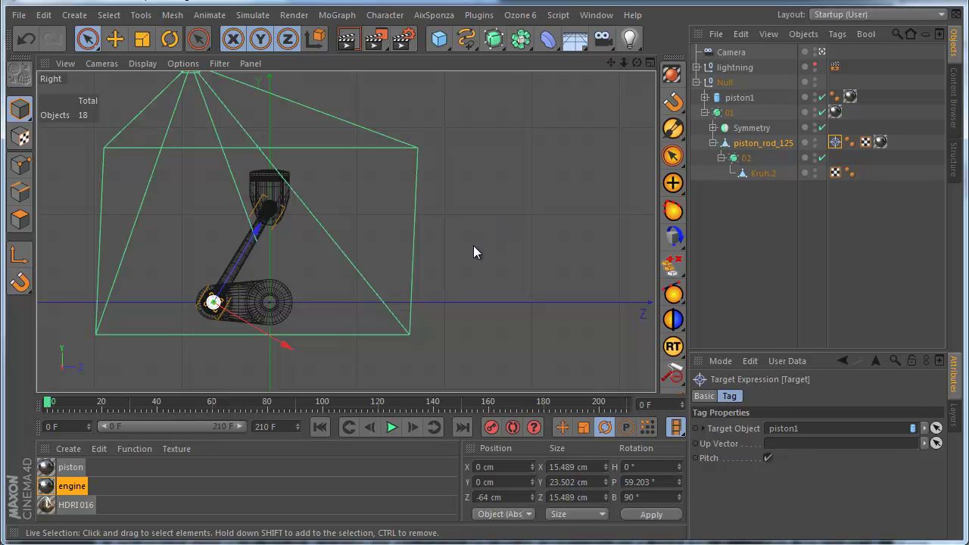
# Make the Right view the doodle viewport via Tools > Doodle > Set Doodle Viewport
pyautogui.click(110, 15)
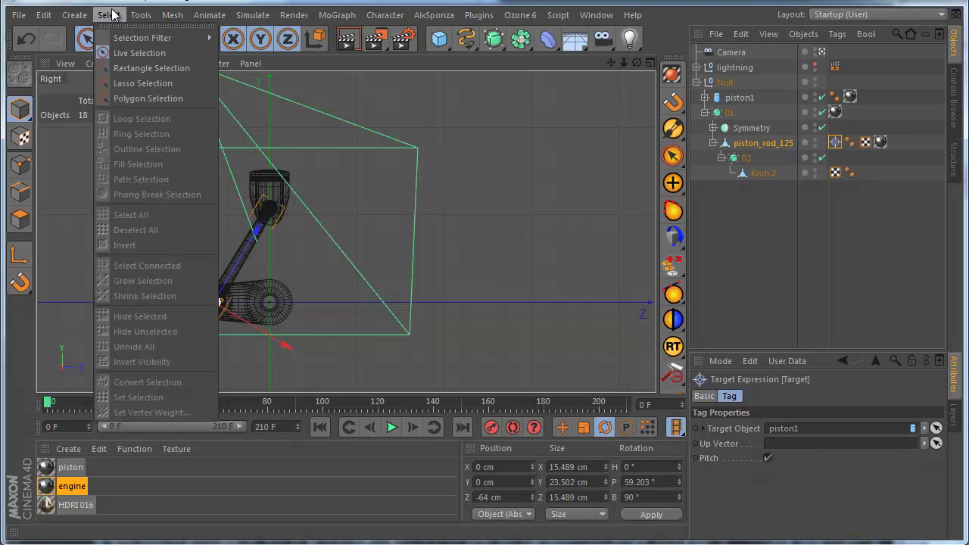
pyautogui.moveTo(138, 17)
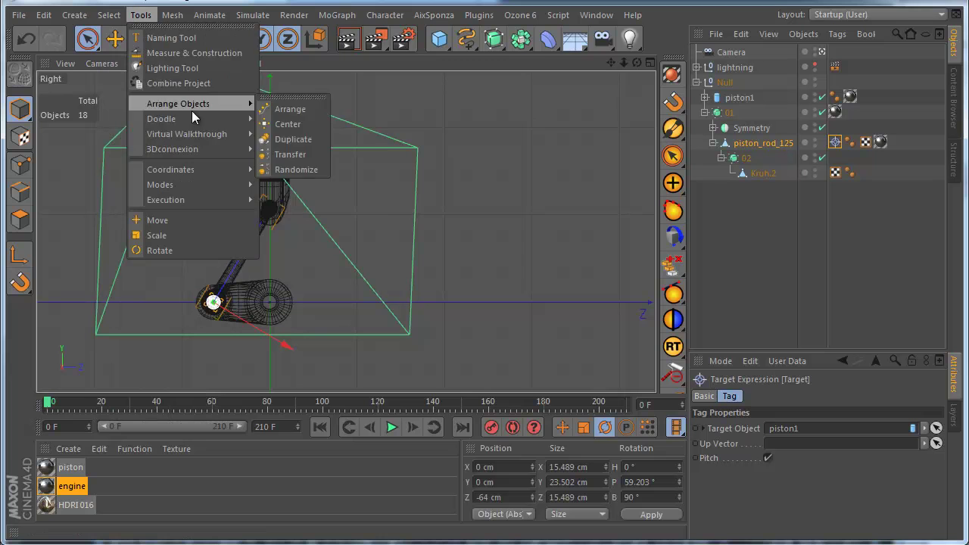
pyautogui.moveTo(193, 118)
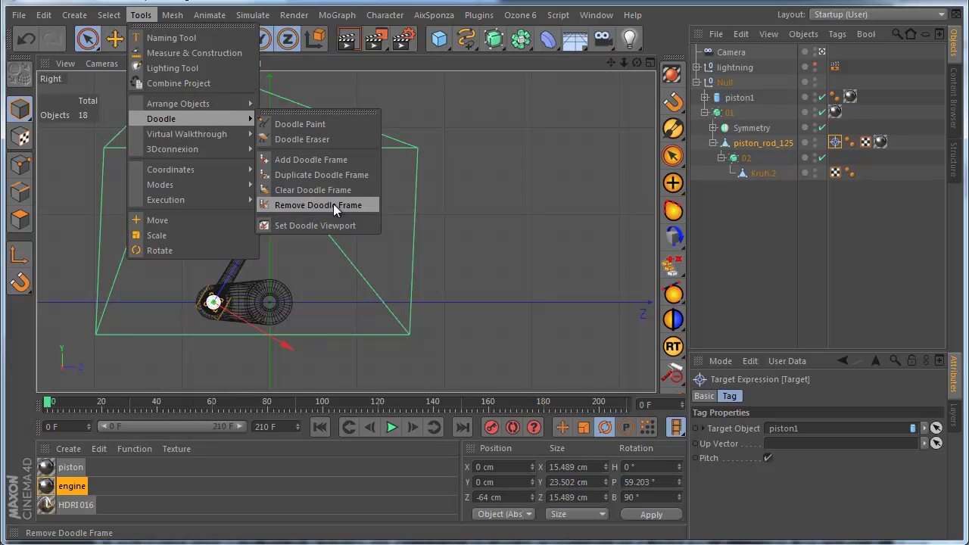
pyautogui.click(330, 225)
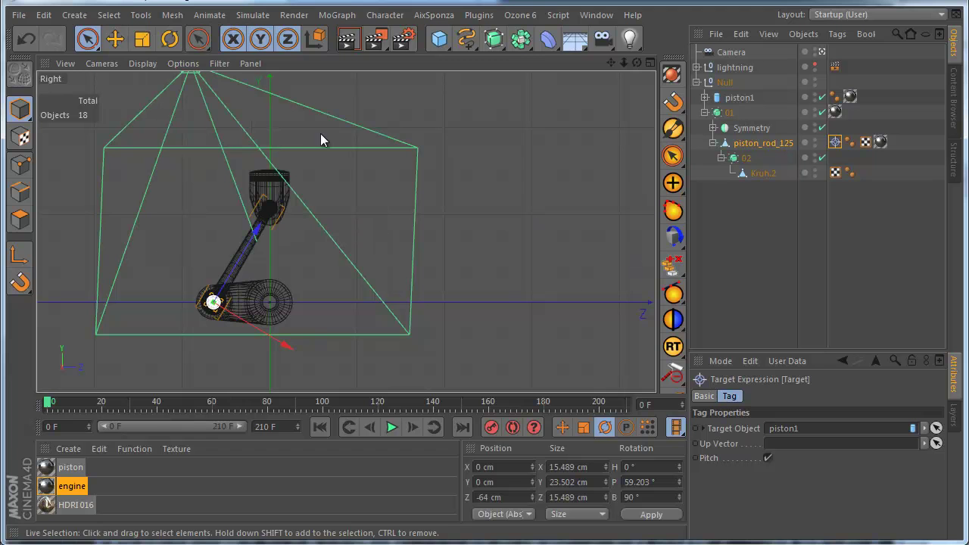
# Activate Doodle Paint with a white brush at 100% opacity, size 5
pyautogui.click(173, 14)
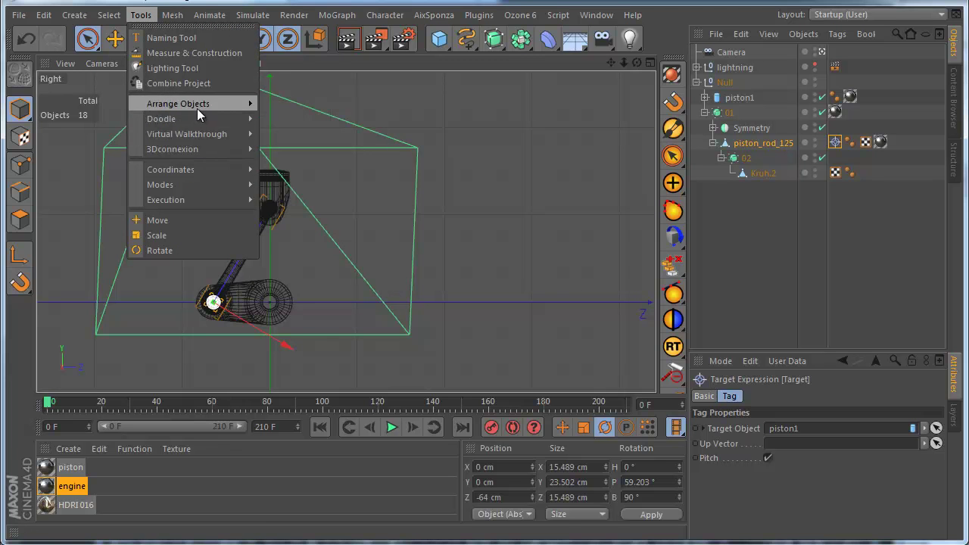
pyautogui.moveTo(199, 118)
pyautogui.click(319, 127)
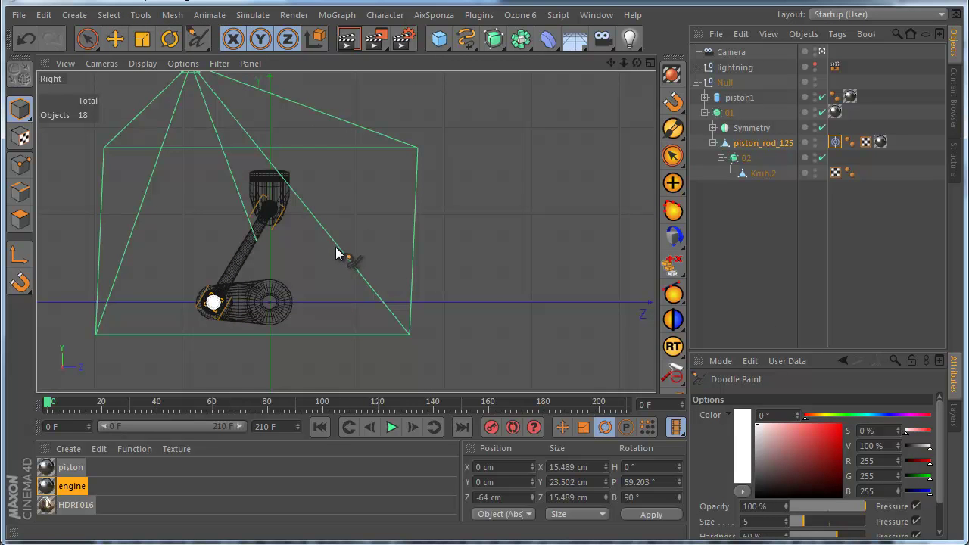
# Doodle an arc from crank to piston, a vertical crank stroke and a diagonal line right of the engine
pyautogui.keyDown('alt'); pyautogui.moveTo(327, 276); pyautogui.dragTo(360, 273, button='right'); pyautogui.keyUp('alt')
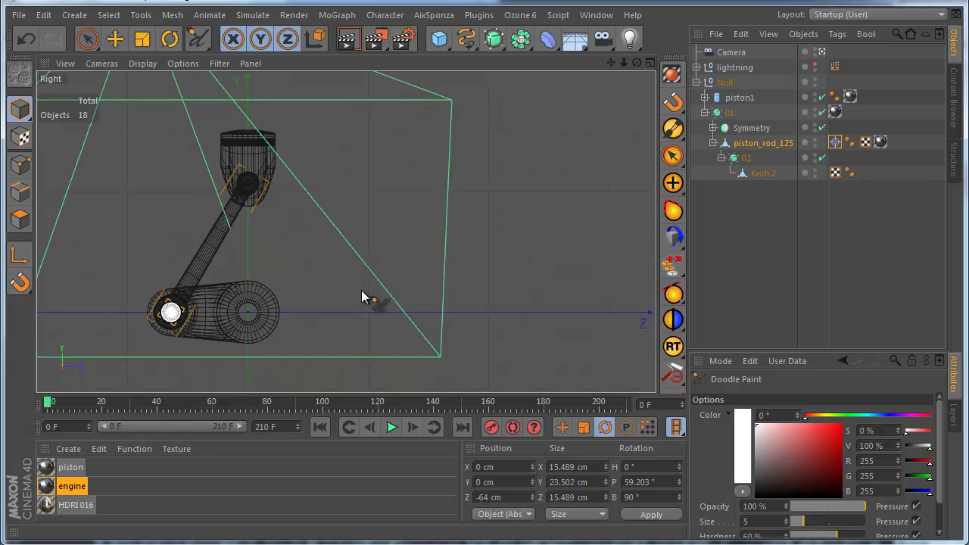
pyautogui.scroll(-4, 363, 288)
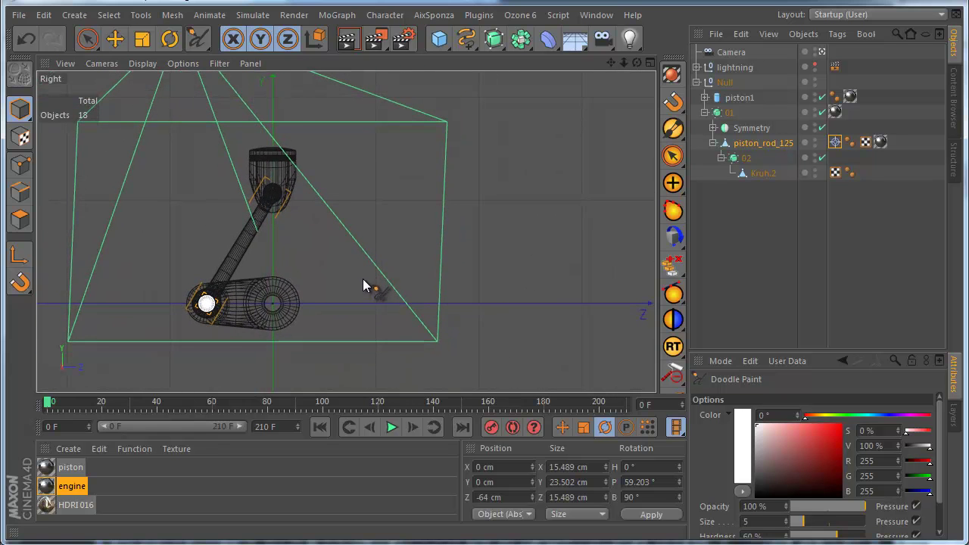
pyautogui.moveTo(363, 280); pyautogui.dragTo(365, 295)
pyautogui.moveTo(204, 289)
pyautogui.mouseDown()
pyautogui.moveTo(254, 211)
pyautogui.moveTo(251, 201)
pyautogui.moveTo(279, 218)
pyautogui.mouseUp()
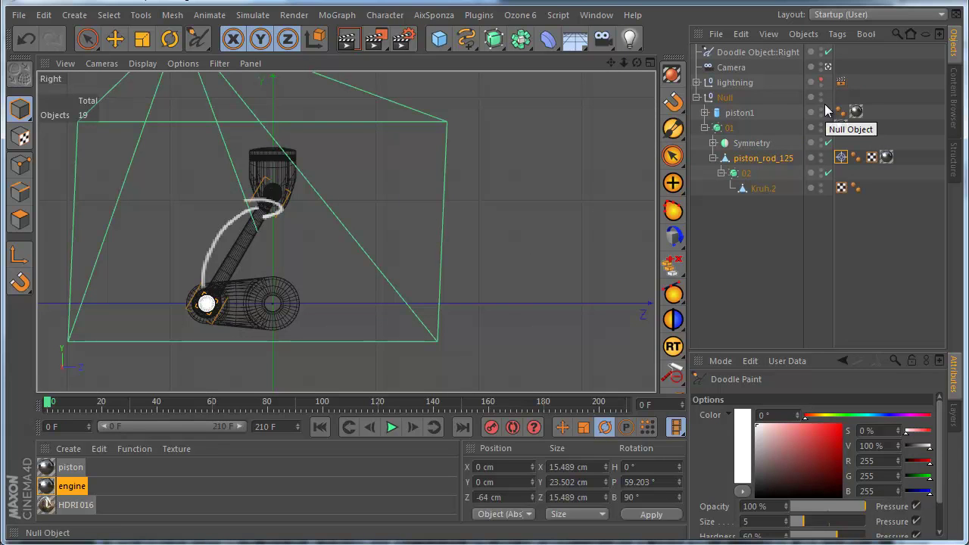
pyautogui.moveTo(271, 265); pyautogui.dragTo(269, 312)
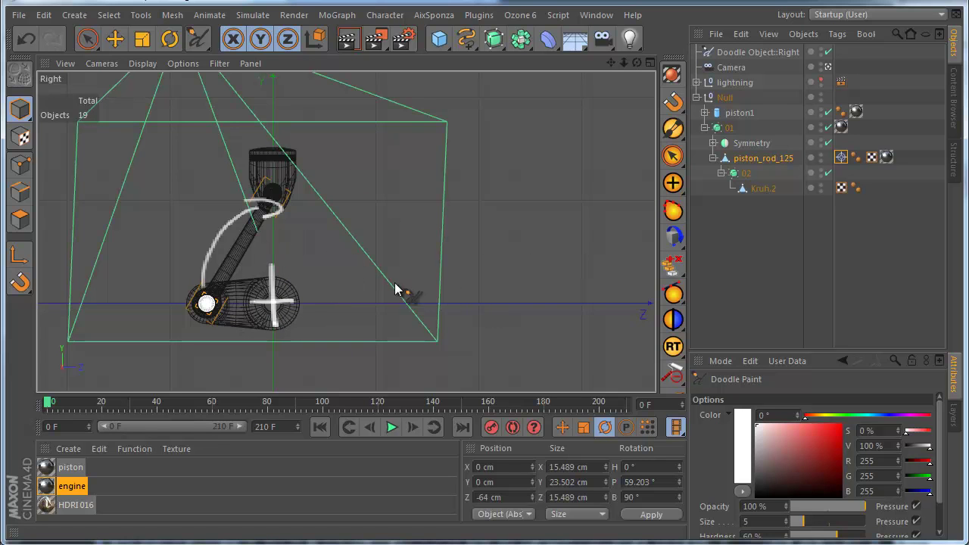
pyautogui.click(424, 301)
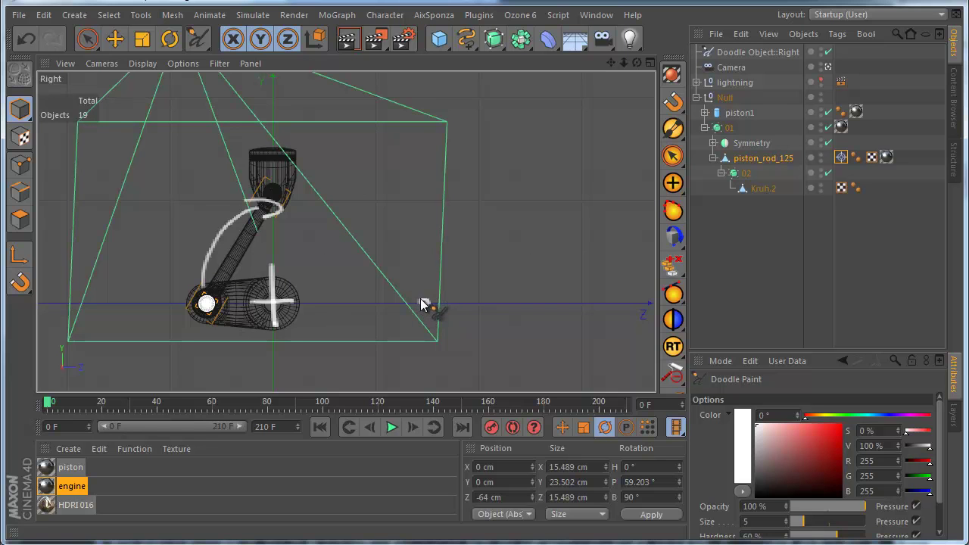
pyautogui.moveTo(422, 301); pyautogui.dragTo(371, 256)
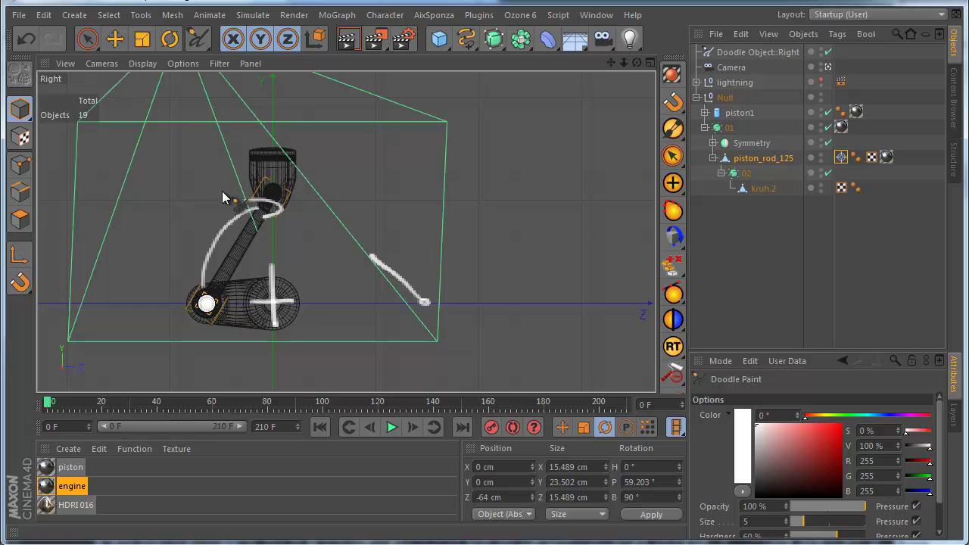
# Sketch trial arrows and an X above the piston, then undo those four strokes
pyautogui.moveTo(225, 173); pyautogui.dragTo(195, 168)
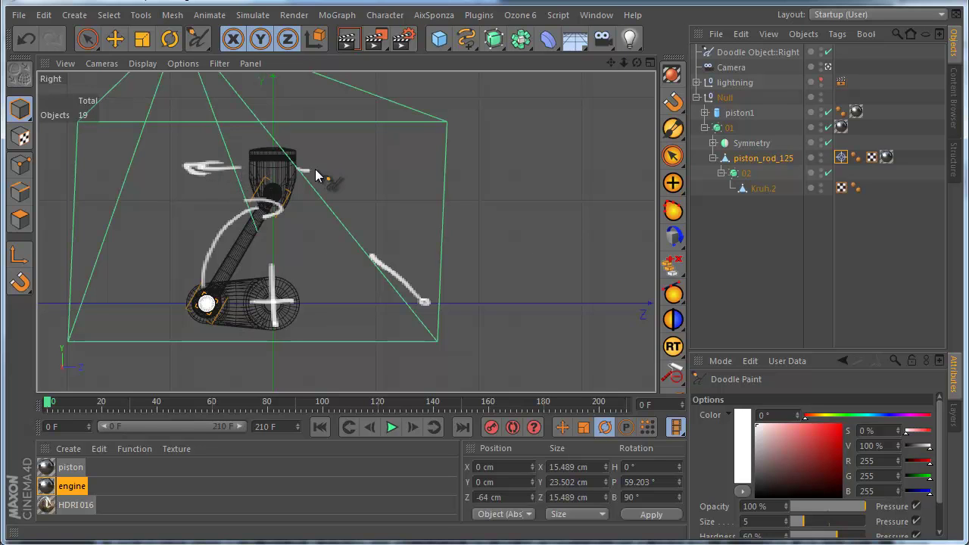
pyautogui.moveTo(318, 178)
pyautogui.mouseDown()
pyautogui.moveTo(345, 163)
pyautogui.moveTo(245, 203)
pyautogui.moveTo(292, 148)
pyautogui.moveTo(328, 136)
pyautogui.mouseUp()
pyautogui.moveTo(216, 131); pyautogui.dragTo(273, 186)
pyautogui.moveTo(239, 173); pyautogui.dragTo(339, 131)
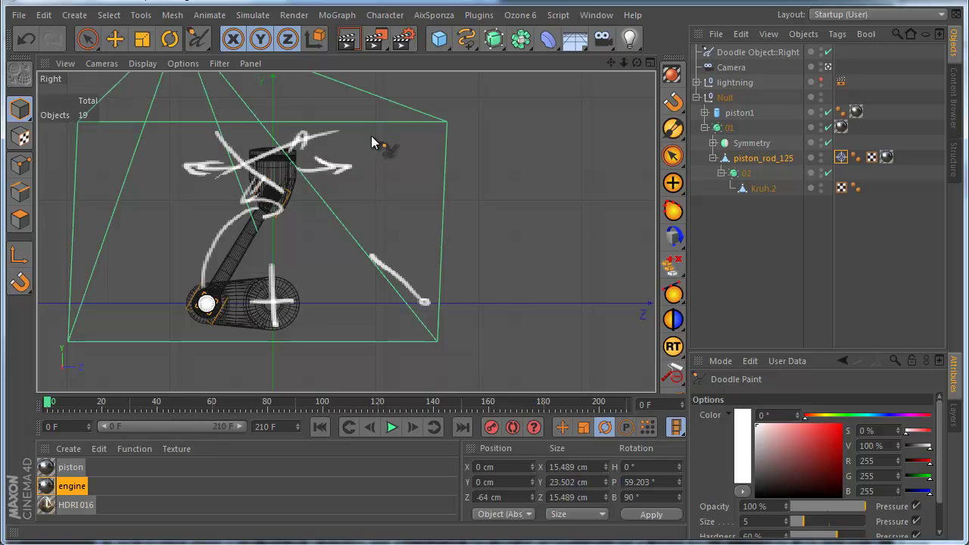
pyautogui.click(26, 39)
pyautogui.click(26, 39)
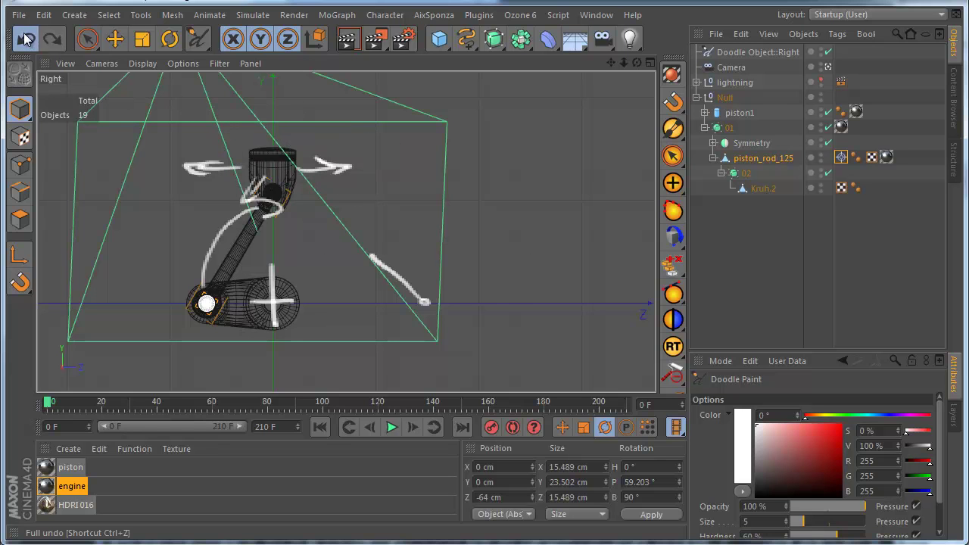
pyautogui.click(26, 39)
pyautogui.click(26, 39)
pyautogui.click(26, 38)
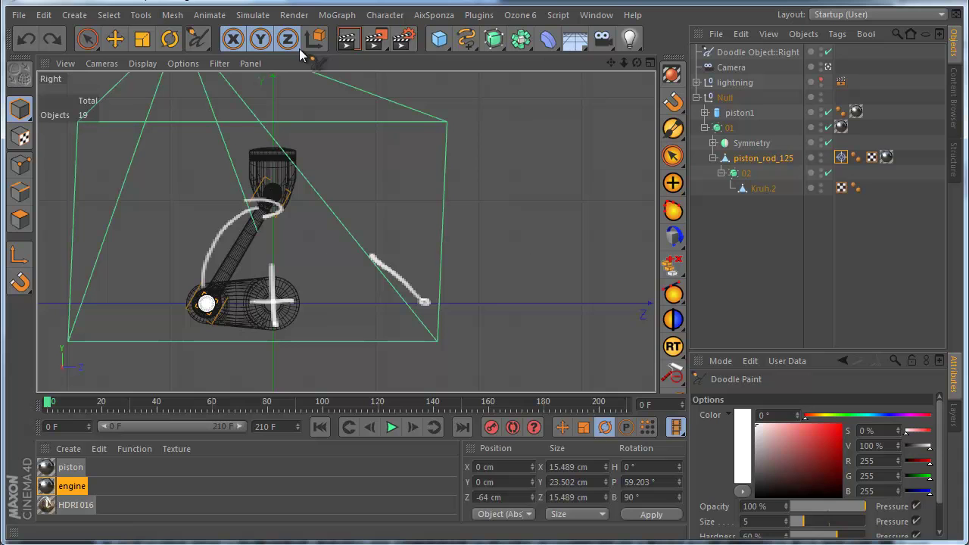
# Doodle a white double arrow beside the piston, a square atop the rod line, an X and a '30°' label
pyautogui.moveTo(317, 189)
pyautogui.mouseDown()
pyautogui.moveTo(316, 121)
pyautogui.moveTo(332, 174)
pyautogui.mouseUp()
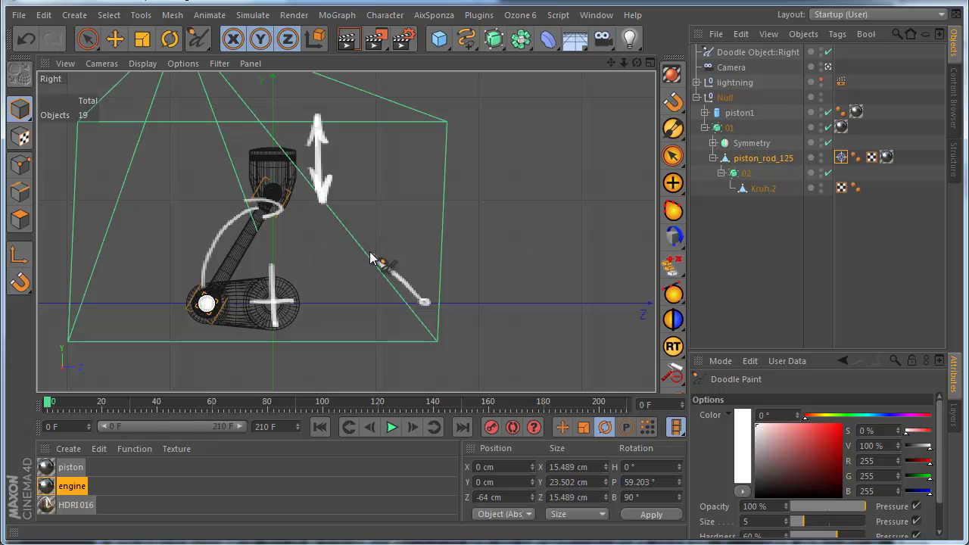
pyautogui.moveTo(371, 258)
pyautogui.mouseDown()
pyautogui.moveTo(434, 150)
pyautogui.moveTo(421, 138)
pyautogui.moveTo(421, 114)
pyautogui.moveTo(453, 119)
pyautogui.moveTo(435, 157)
pyautogui.mouseUp()
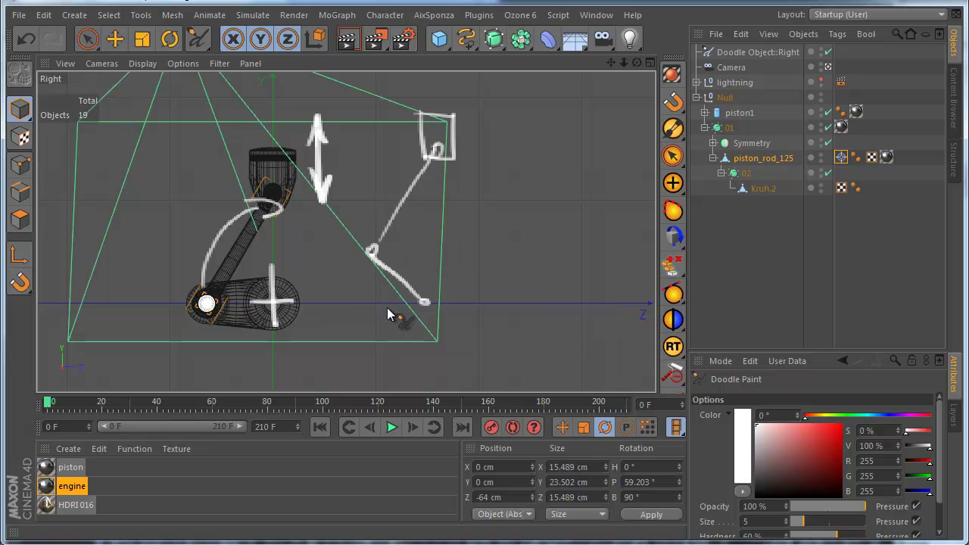
pyautogui.moveTo(390, 309); pyautogui.dragTo(413, 269)
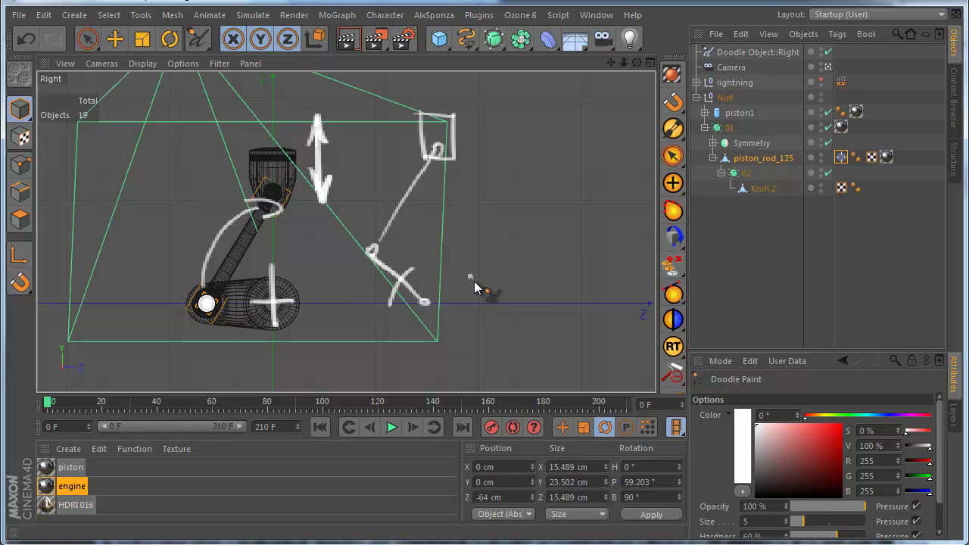
pyautogui.moveTo(469, 277)
pyautogui.mouseDown()
pyautogui.moveTo(491, 288)
pyautogui.moveTo(506, 272)
pyautogui.moveTo(462, 278)
pyautogui.moveTo(509, 271)
pyautogui.mouseUp()
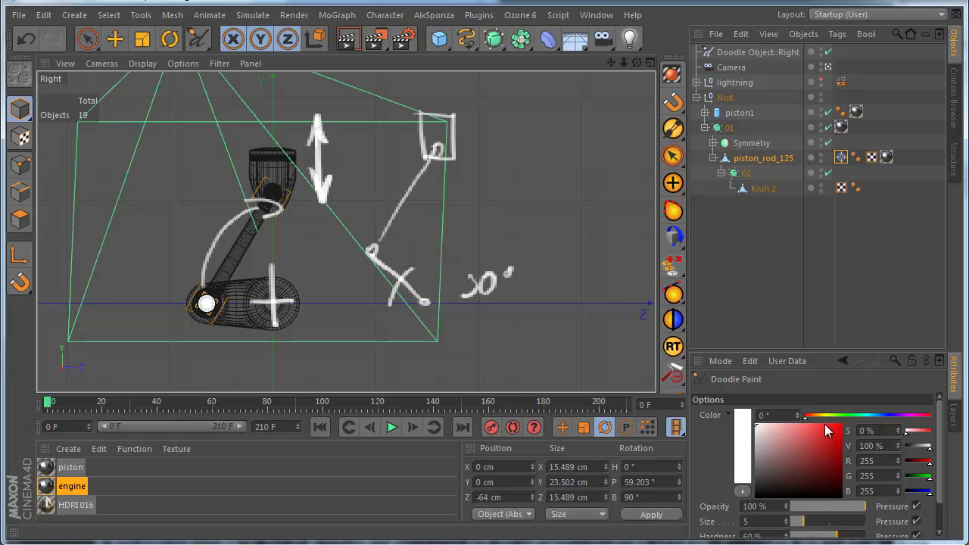
# Switch the doodle colour to red and draw a red arc marking the angle at the X
pyautogui.click(827, 430)
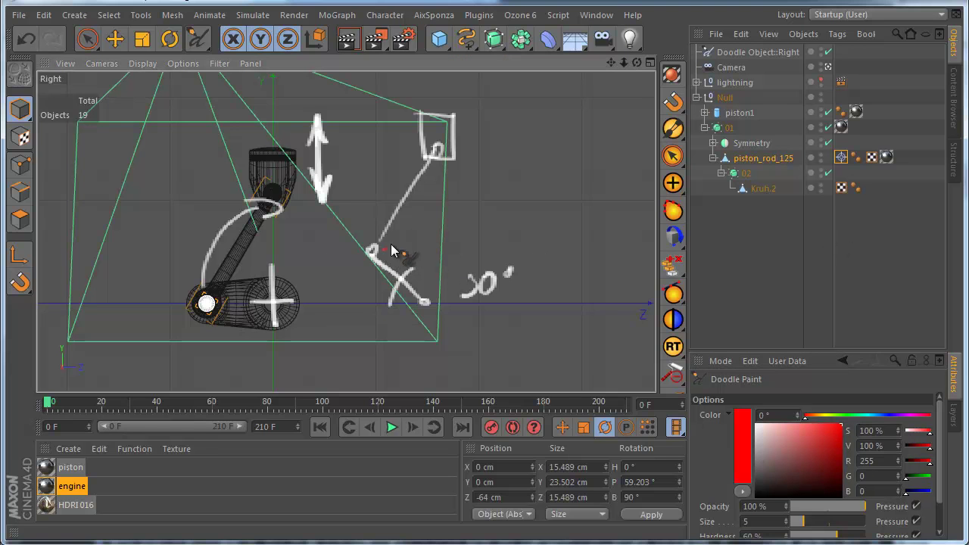
pyautogui.moveTo(383, 252); pyautogui.dragTo(432, 286)
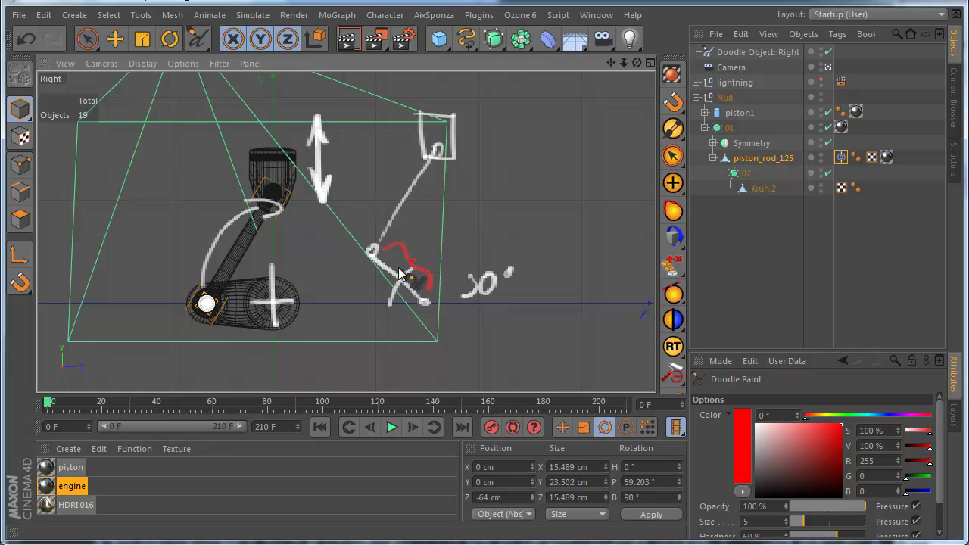
pyautogui.click(748, 159)
pyautogui.moveTo(476, 497); pyautogui.dragTo(511, 501)
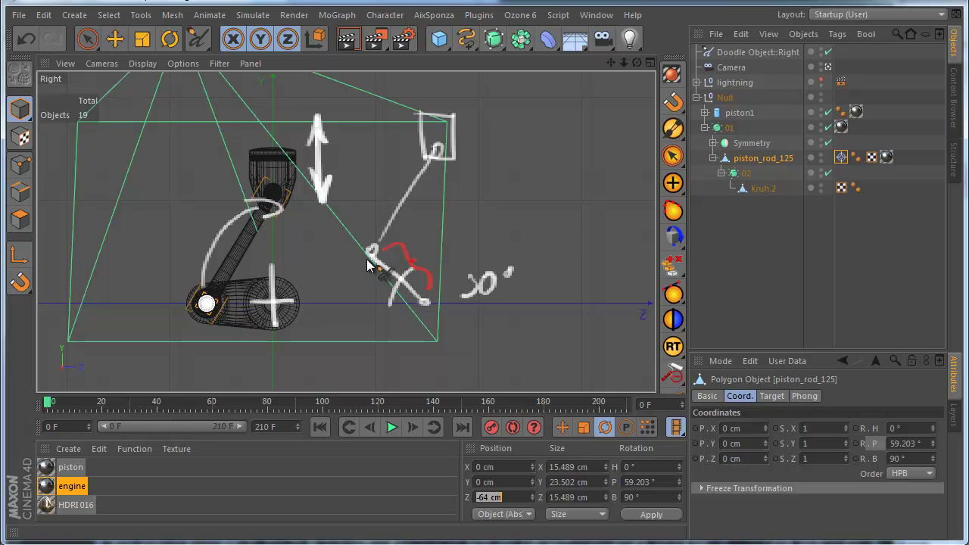
# Draw a red vertical side and write red 'a' and 'b' labels beside the diagram
pyautogui.moveTo(369, 266); pyautogui.dragTo(369, 300)
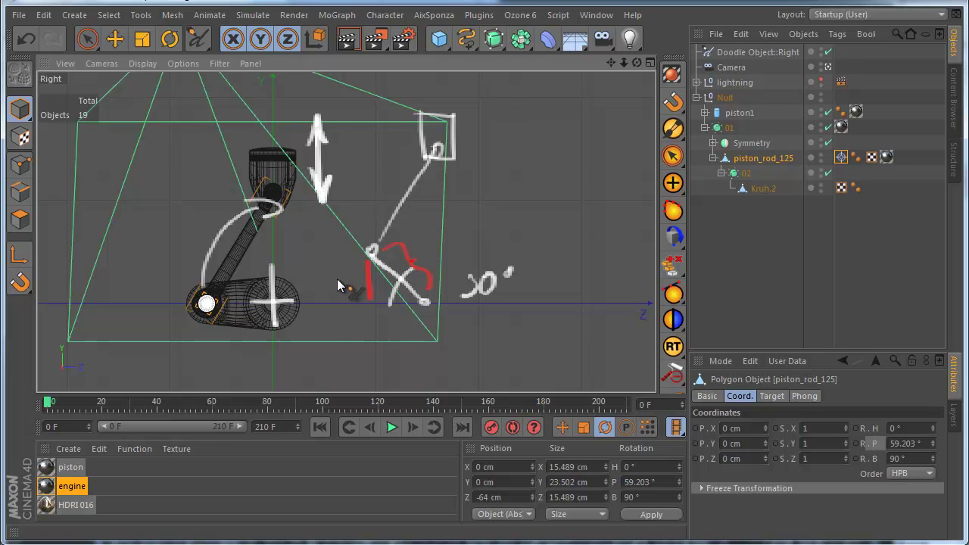
pyautogui.moveTo(339, 286)
pyautogui.mouseDown()
pyautogui.moveTo(337, 277)
pyautogui.moveTo(349, 290)
pyautogui.mouseUp()
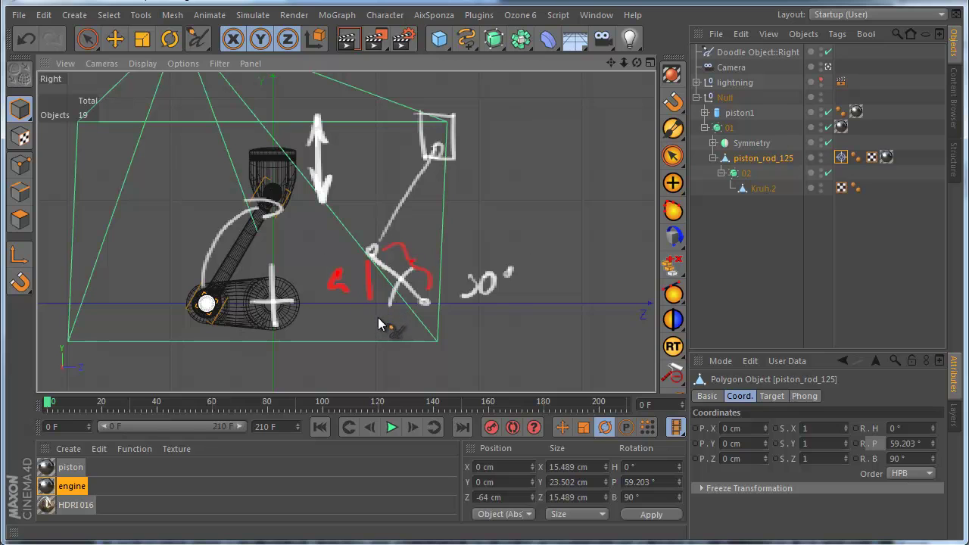
pyautogui.moveTo(392, 314); pyautogui.dragTo(394, 338)
# Draw a red vertical line under the square, a red arrow to a 'c' label, and a red circle around the square
pyautogui.moveTo(437, 159); pyautogui.dragTo(437, 238)
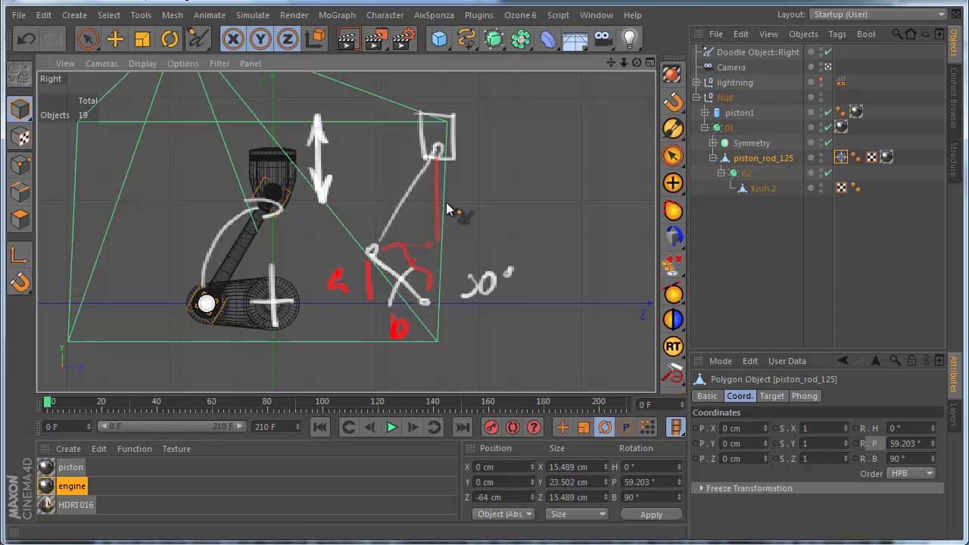
pyautogui.moveTo(439, 201); pyautogui.dragTo(493, 211)
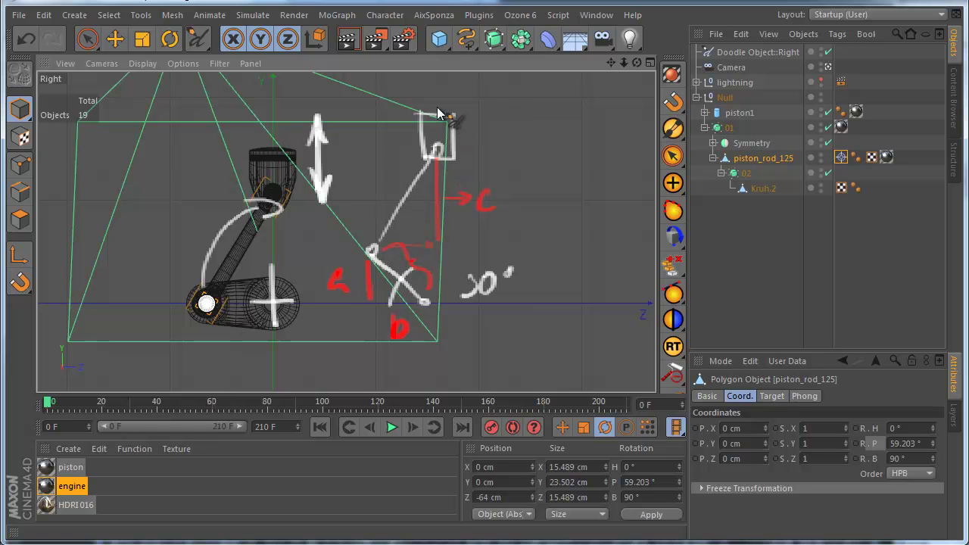
pyautogui.moveTo(409, 112); pyautogui.dragTo(431, 160)
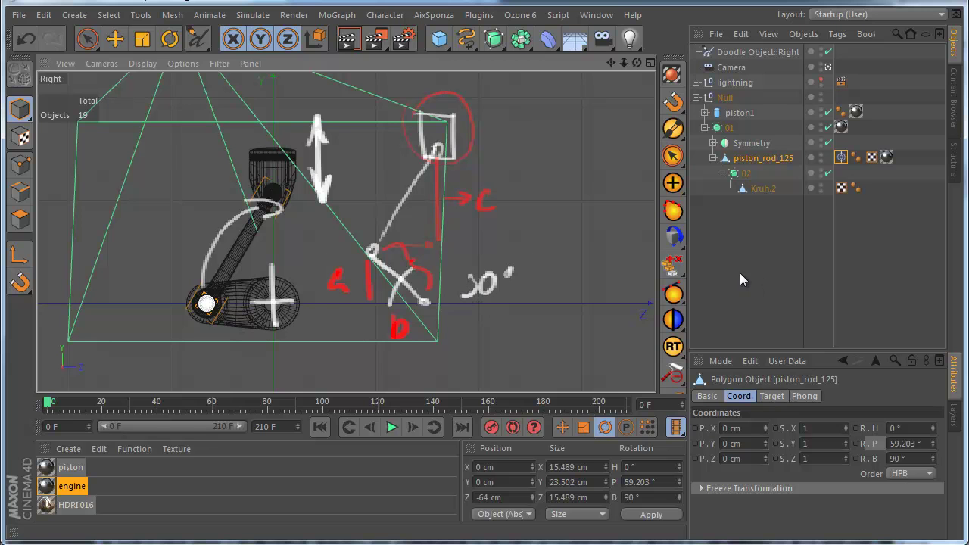
# Add an XPresso tag to the 01 HyperNURBS object and move its empty XPresso Editor window up
pyautogui.click(713, 157)
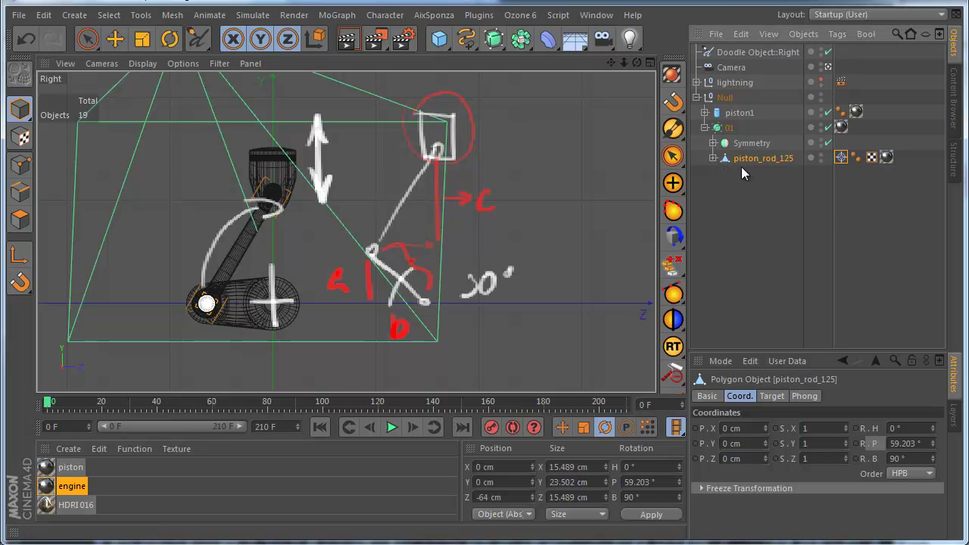
pyautogui.click(728, 128)
pyautogui.click(705, 128)
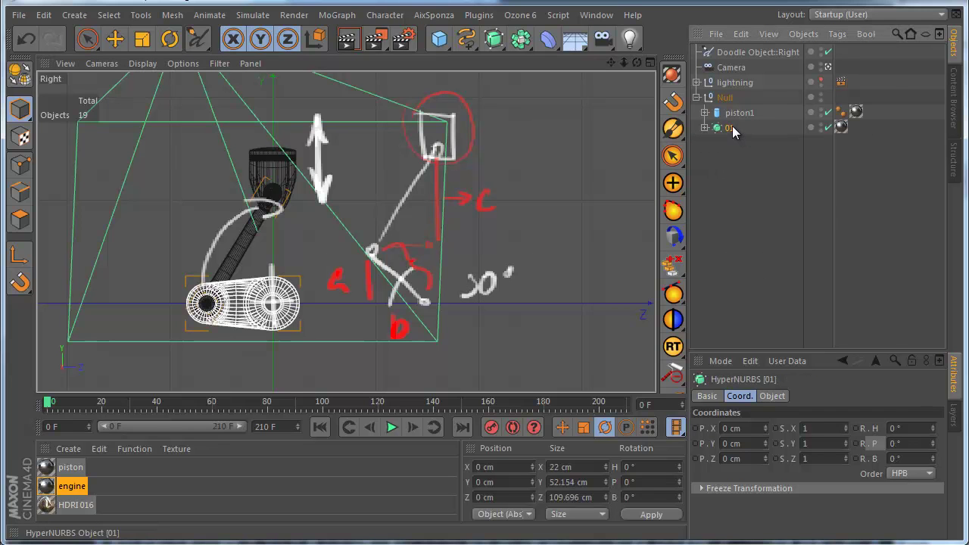
pyautogui.rightClick(731, 128)
pyautogui.moveTo(789, 102)
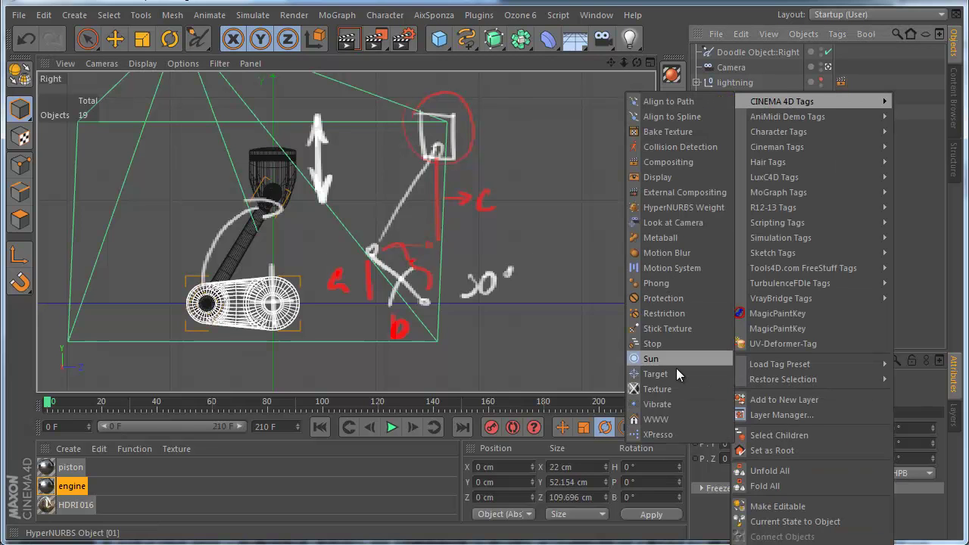
pyautogui.click(681, 435)
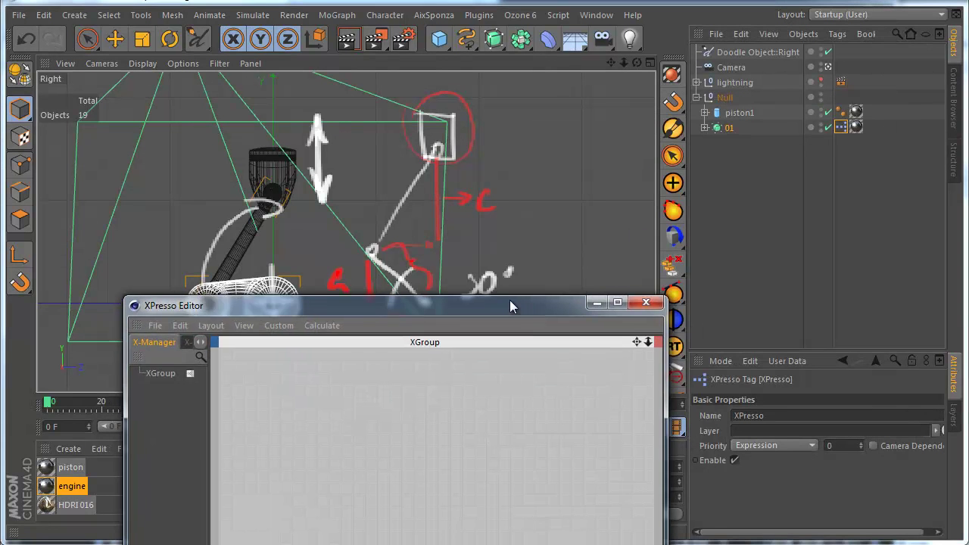
pyautogui.moveTo(509, 306)
pyautogui.mouseDown()
pyautogui.moveTo(530, 124)
pyautogui.moveTo(541, 156)
pyautogui.mouseUp()
pyautogui.click(765, 52)
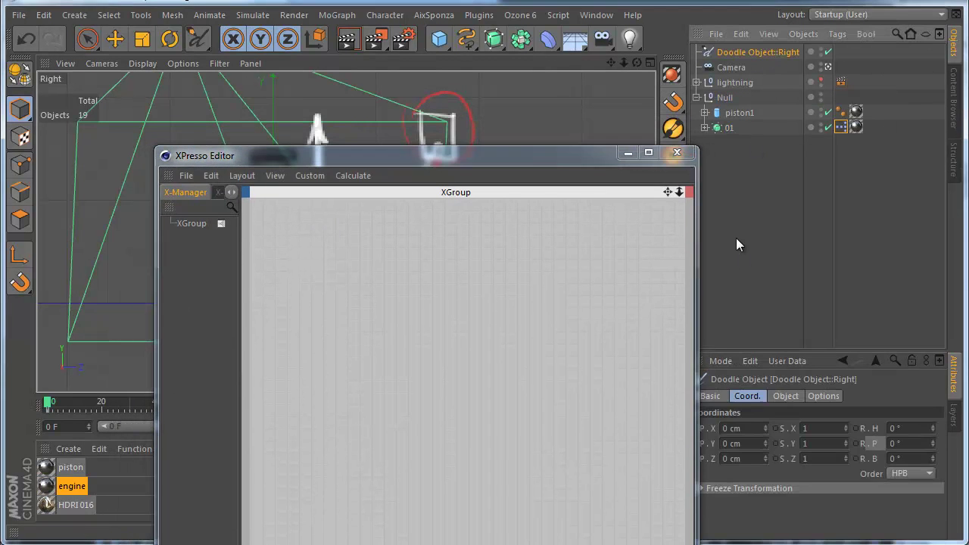